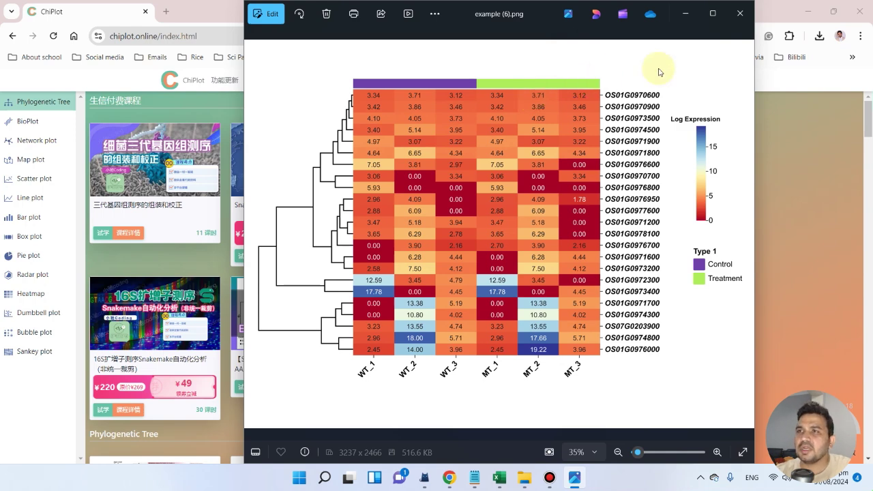
# Step: Minimize the example image and start ChiPlot's heatmap/cluster heatmap tool (热图/聚类热图) from the Heatmap category
pyautogui.click(690, 15)
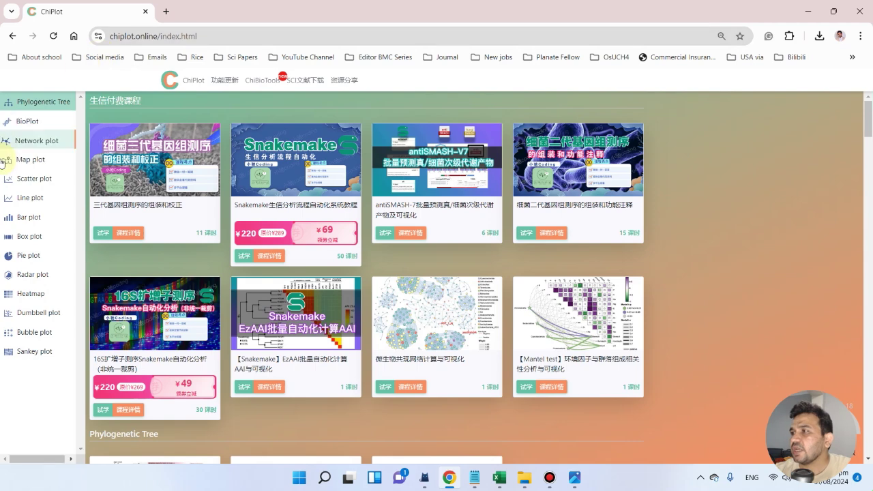
pyautogui.click(45, 298)
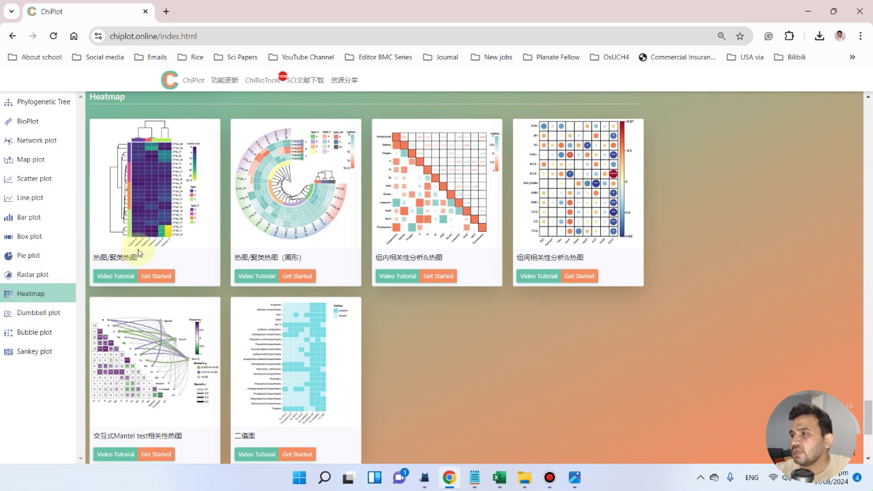
pyautogui.click(162, 280)
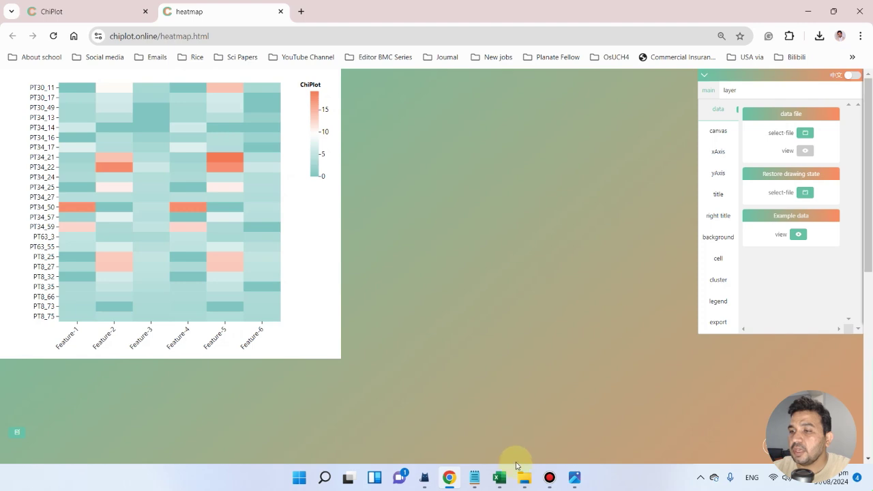
# Step: Open Heatmap.xlsx from the Downloads folder in Excel and maximize its window
pyautogui.moveTo(498, 475)
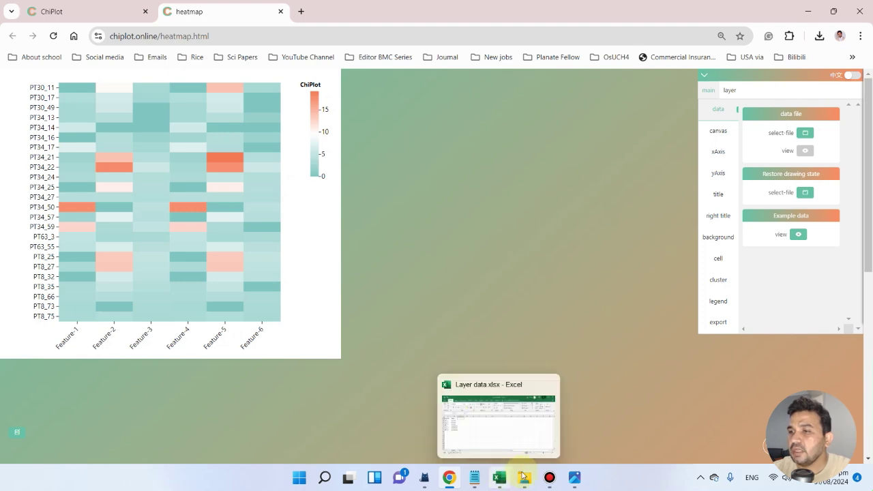
pyautogui.moveTo(525, 475)
pyautogui.click(566, 413)
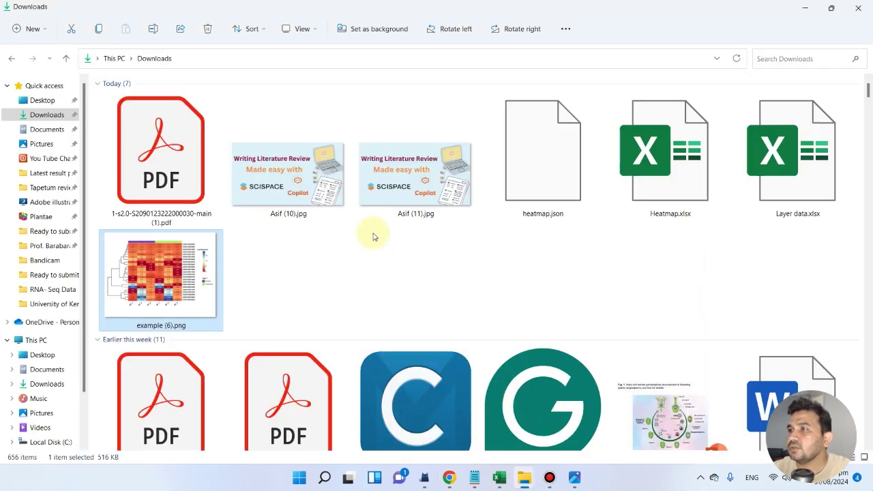
pyautogui.click(693, 140)
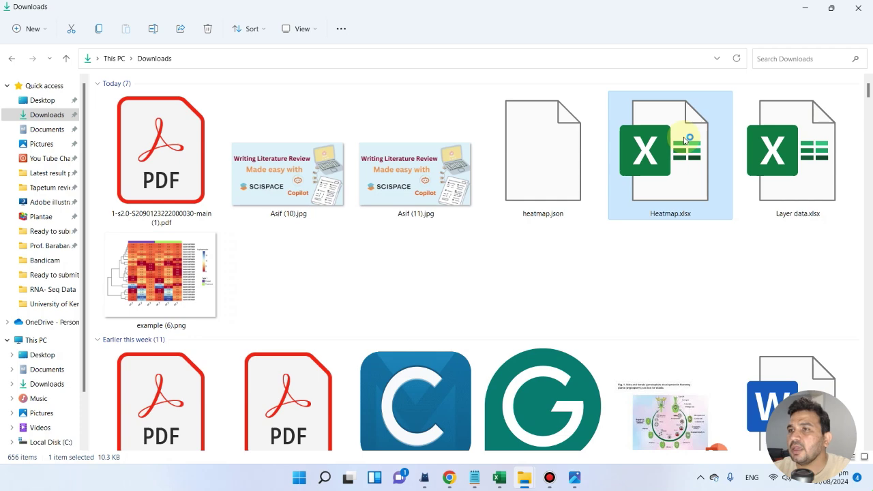
pyautogui.doubleClick(686, 140)
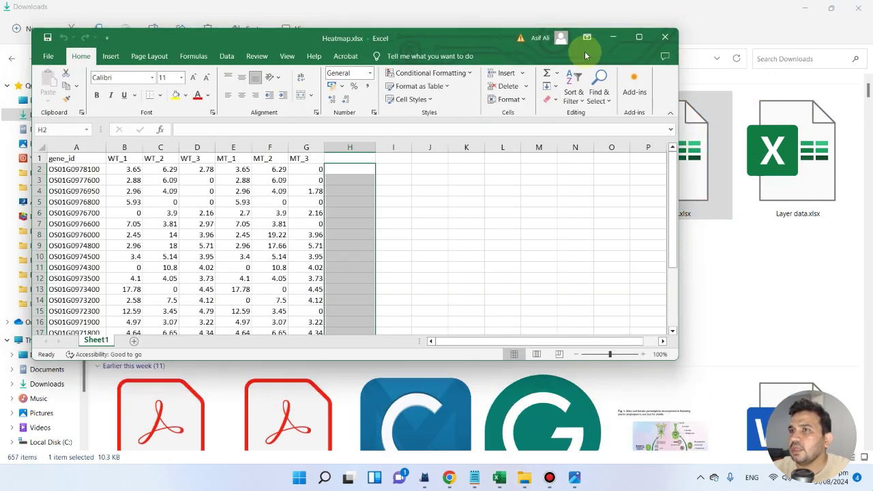
pyautogui.click(639, 37)
# Step: Examine the gene IDs, the WT and MT sample headers and the expression values in Heatmap.xlsx, and minimize the workbook
pyautogui.click(99, 205)
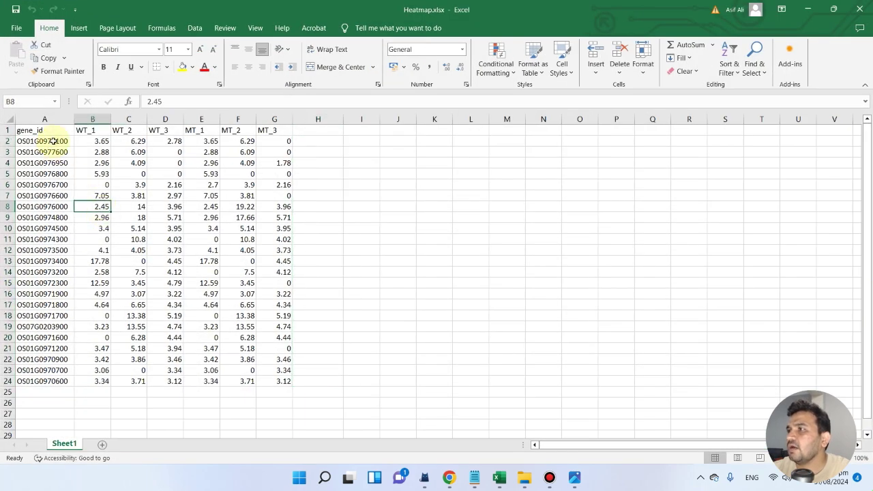
pyautogui.moveTo(51, 141); pyautogui.dragTo(24, 379)
pyautogui.moveTo(105, 128); pyautogui.dragTo(272, 126)
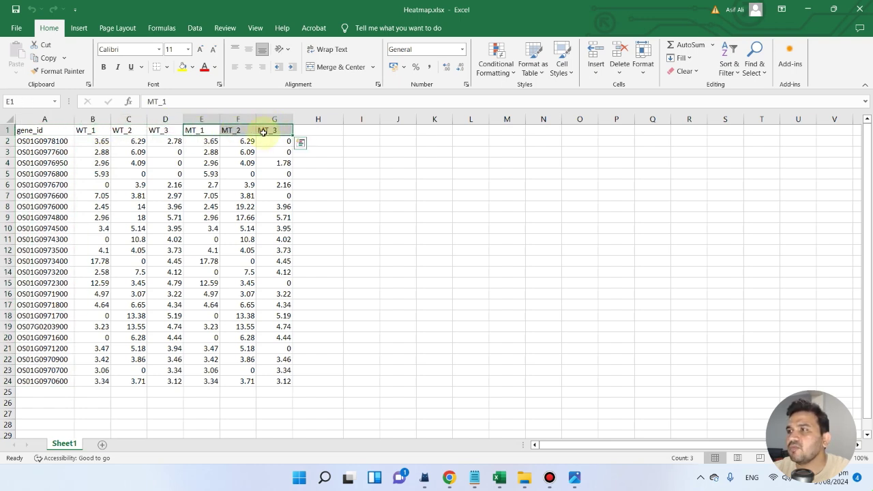
pyautogui.moveTo(65, 142); pyautogui.dragTo(23, 381)
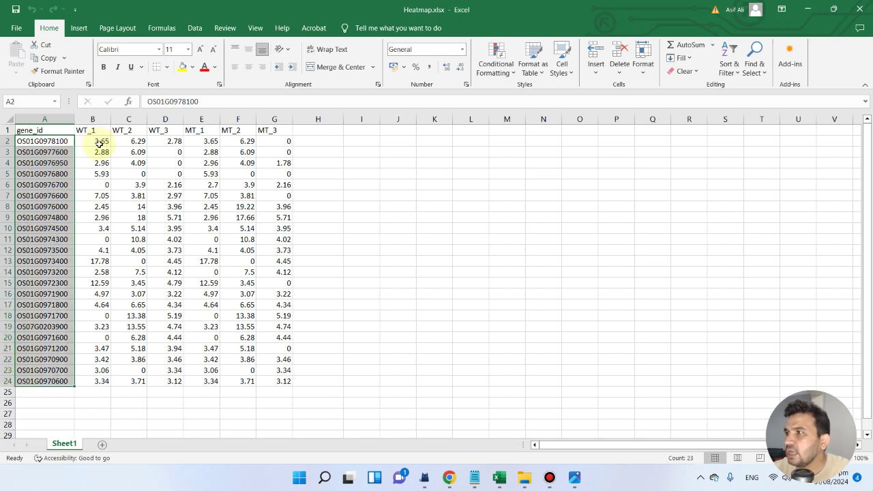
pyautogui.moveTo(101, 140); pyautogui.dragTo(163, 238)
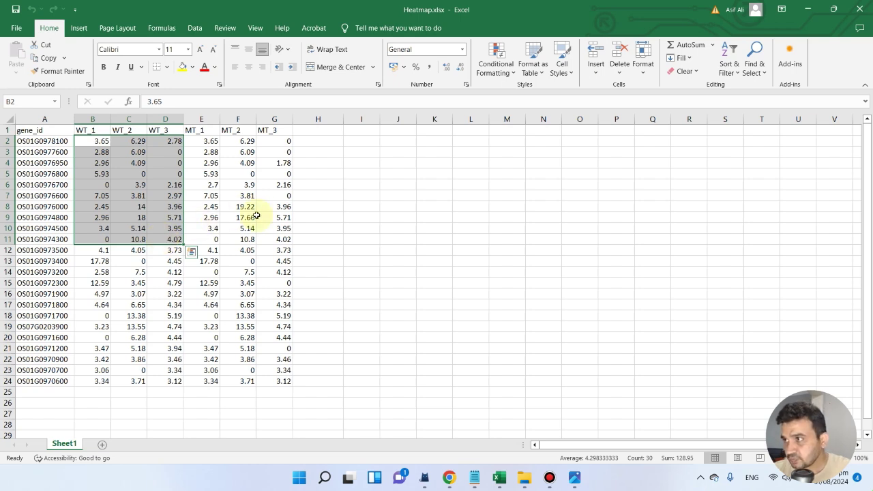
pyautogui.click(276, 238)
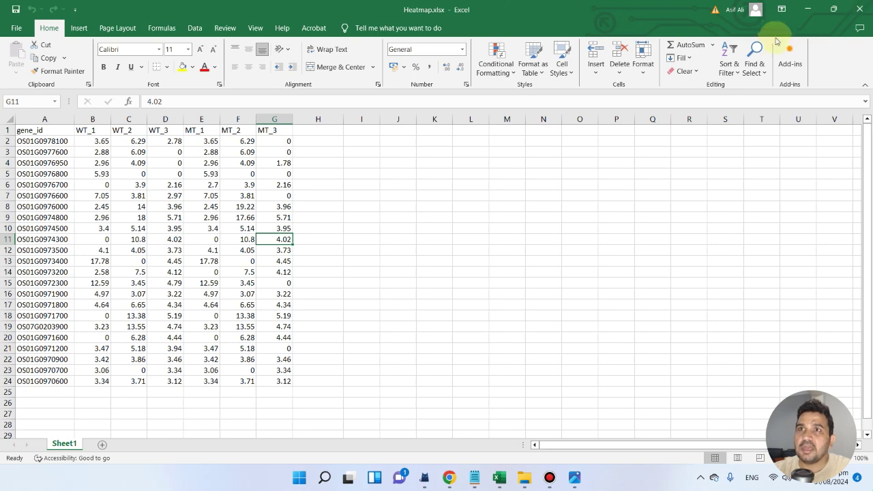
pyautogui.click(811, 11)
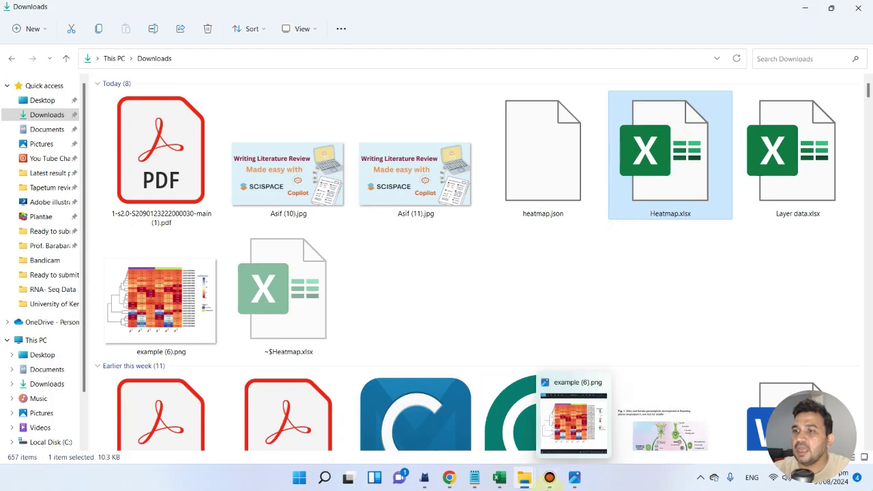
# Step: Switch to ChiPlot in the browser and load Heatmap.xlsx as the heatmap's data file
pyautogui.click(449, 481)
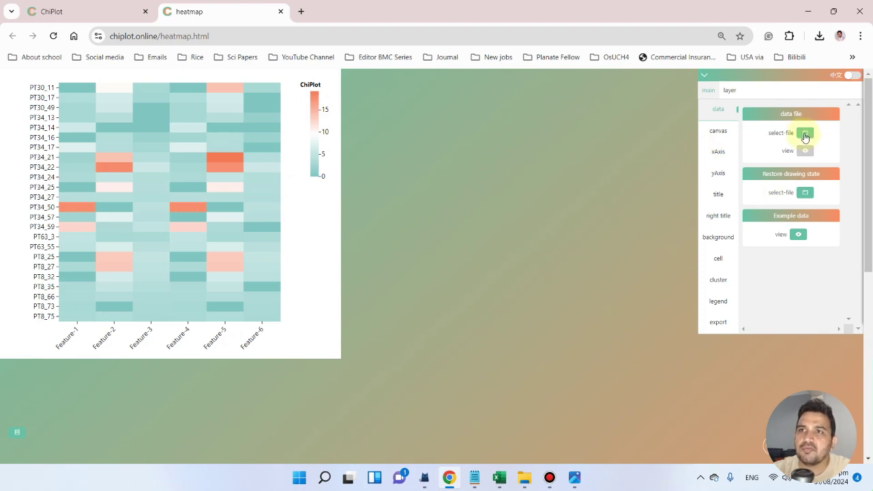
pyautogui.click(805, 134)
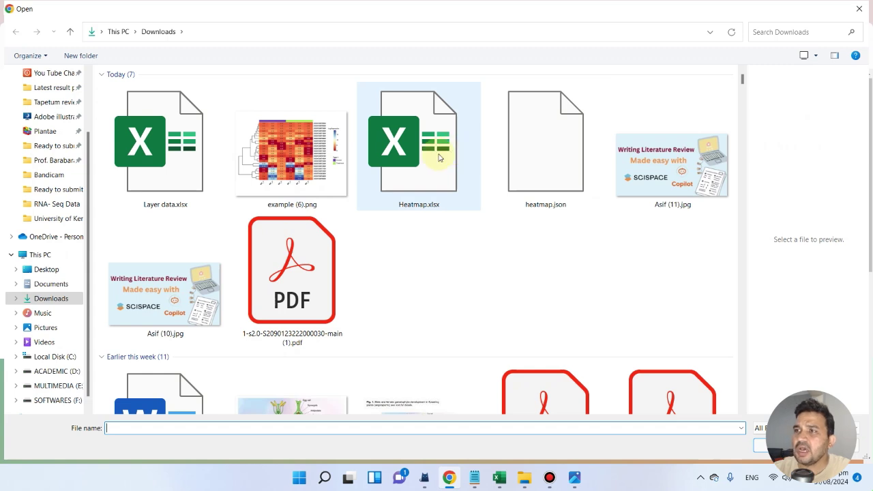
pyautogui.click(415, 182)
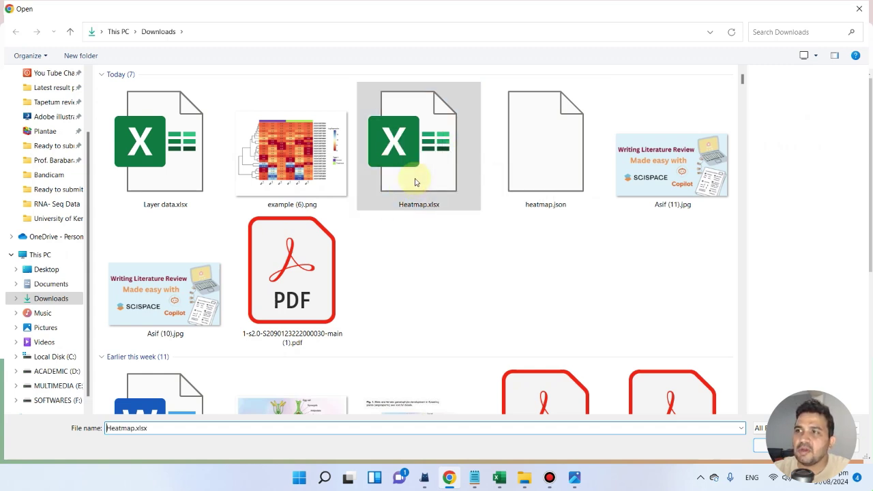
pyautogui.click(761, 451)
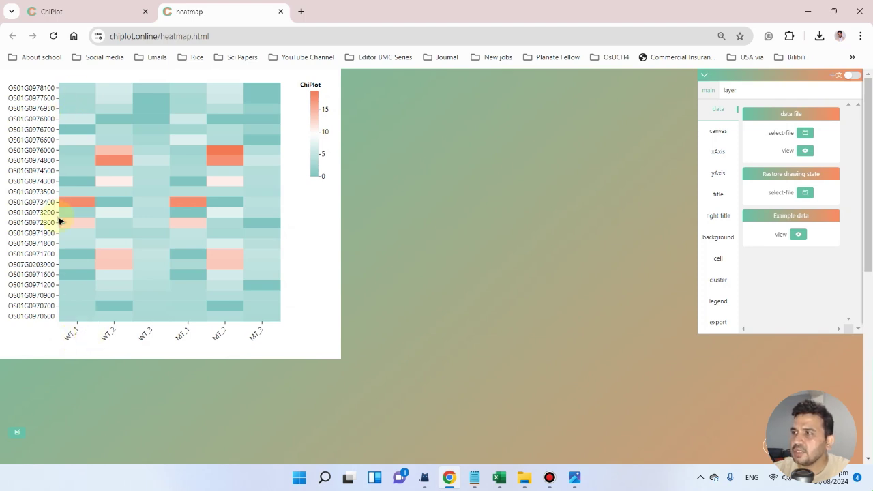
pyautogui.moveTo(75, 280)
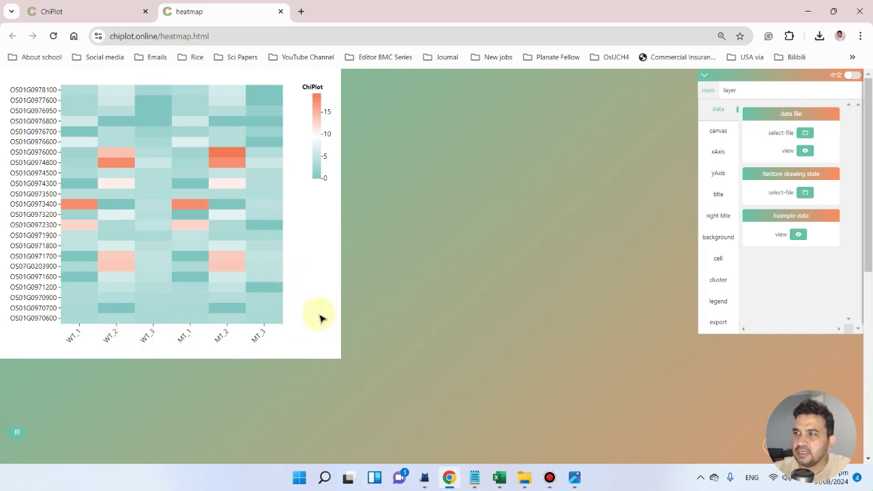
# Step: Open Layer data.xlsx from the Downloads folder in Excel
pyautogui.click(499, 477)
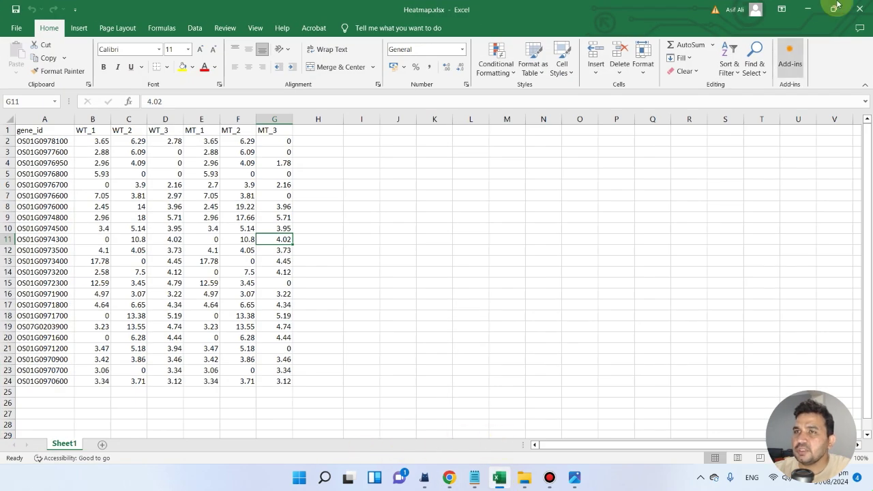
pyautogui.moveTo(523, 477)
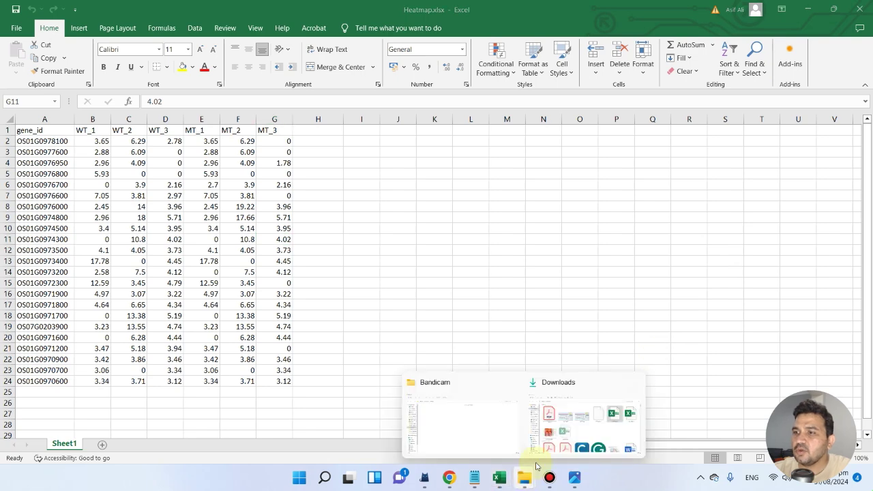
pyautogui.click(585, 411)
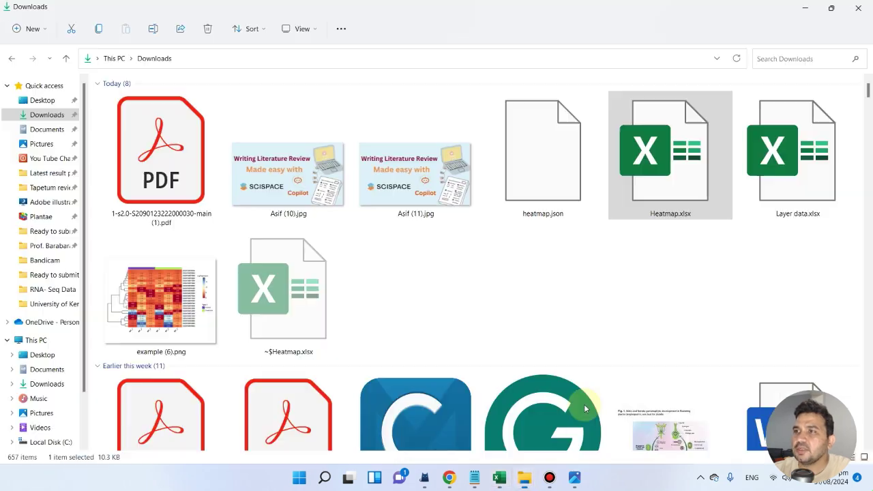
pyautogui.click(790, 159)
pyautogui.doubleClick(790, 159)
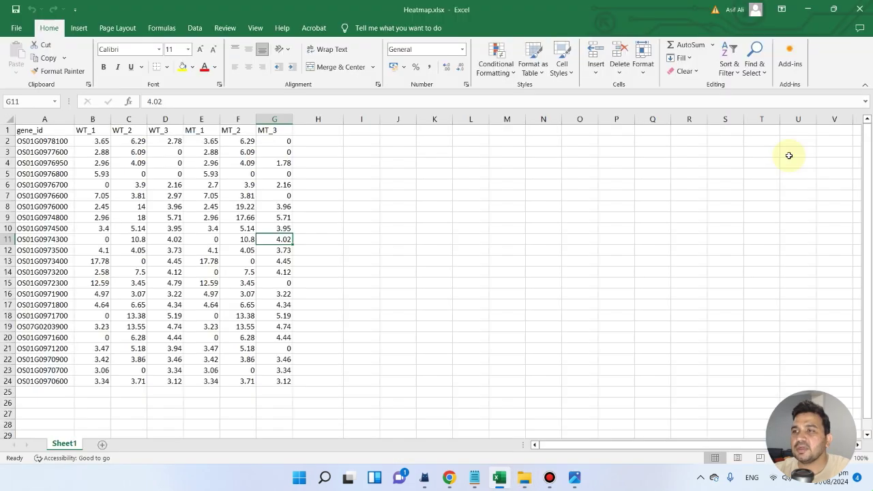
# Step: Review the WT_1, WT_2 and WT_3 column headers in Heatmap.xlsx, and minimize that workbook
pyautogui.moveTo(495, 482)
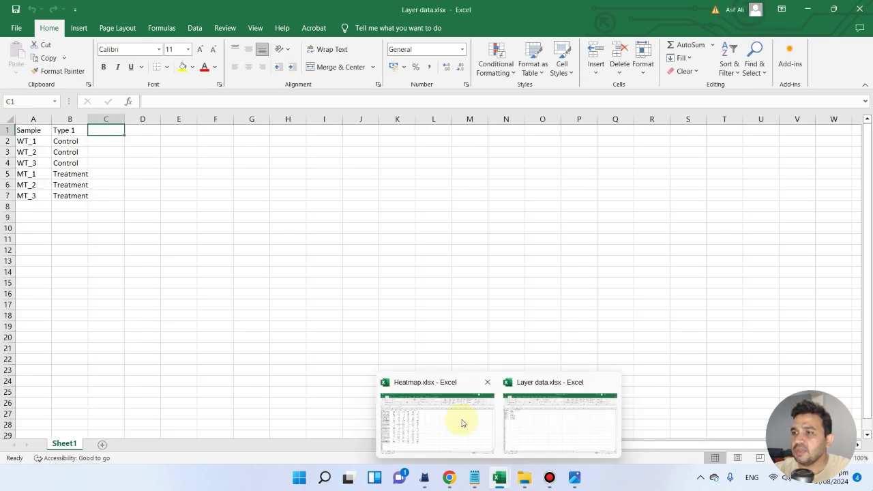
pyautogui.click(462, 423)
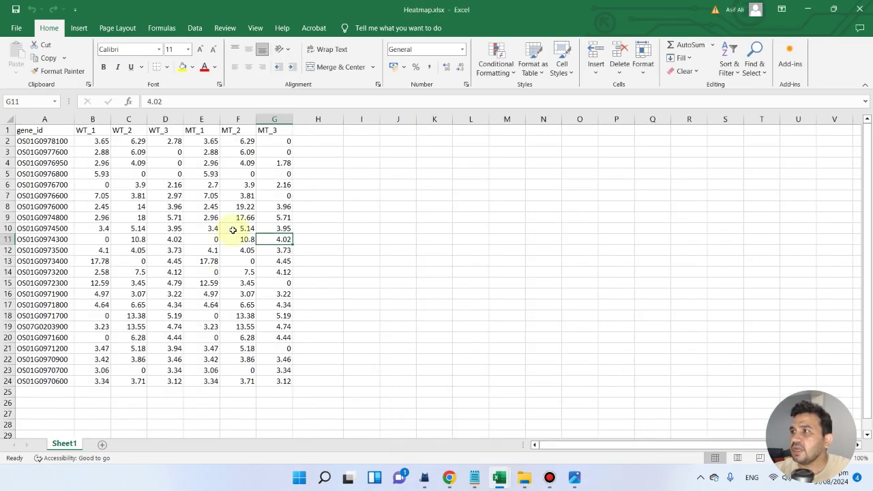
pyautogui.click(90, 130)
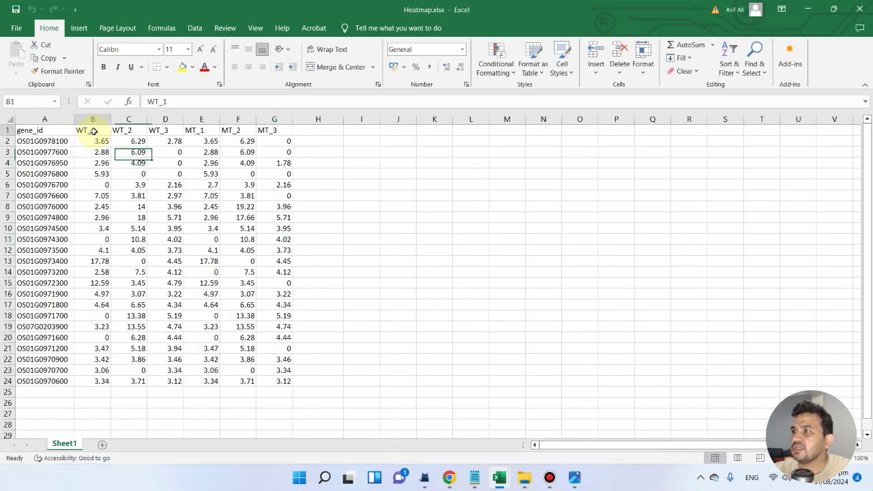
pyautogui.click(138, 127)
pyautogui.click(168, 130)
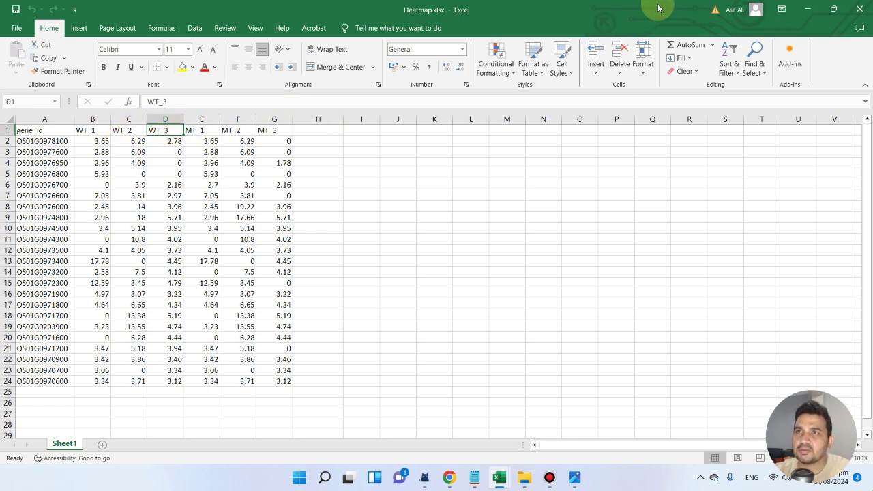
pyautogui.click(808, 7)
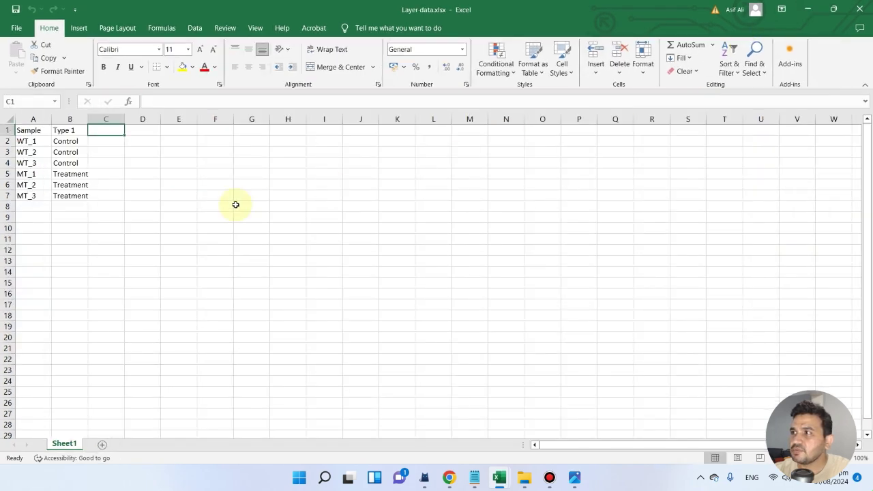
# Step: Examine the sample names and their Control and Treatment assignments in Layer data.xlsx, and minimize the workbook
pyautogui.click(39, 144)
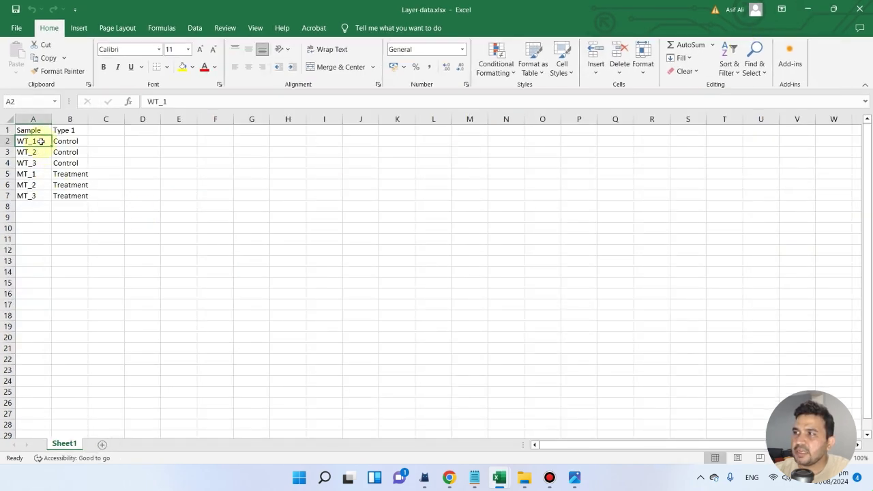
pyautogui.click(38, 152)
pyautogui.click(38, 163)
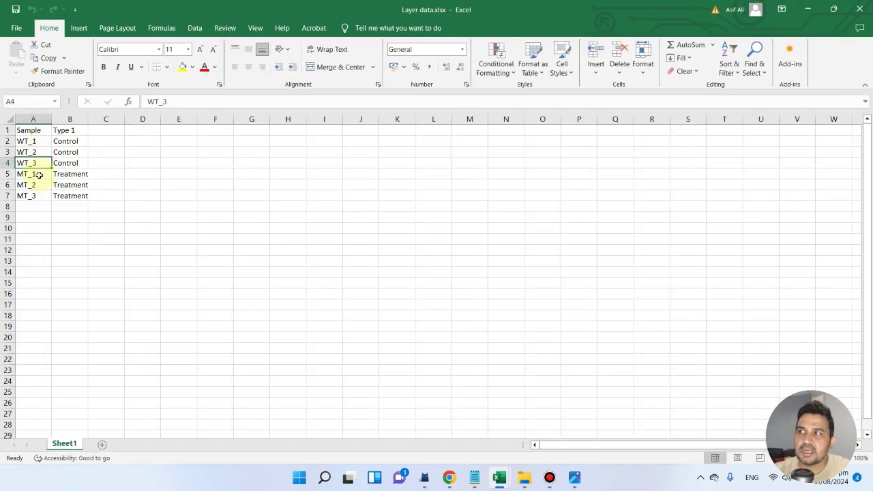
pyautogui.click(38, 175)
pyautogui.click(40, 184)
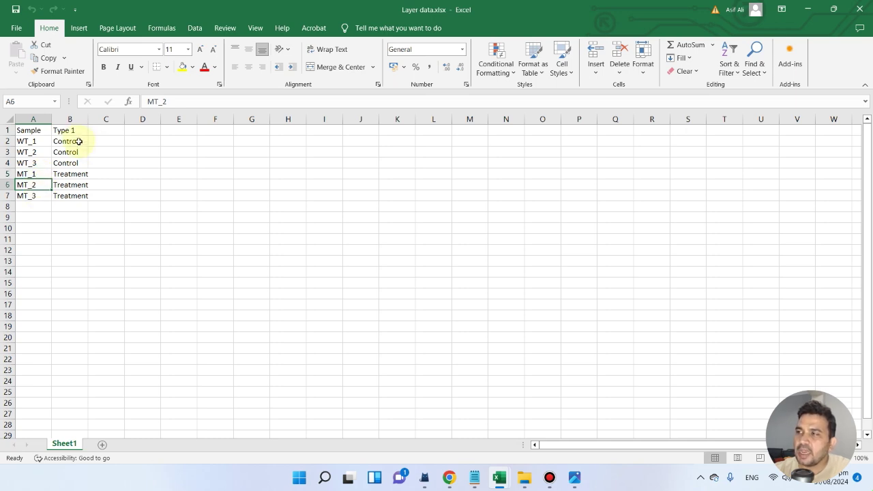
pyautogui.moveTo(80, 141); pyautogui.dragTo(78, 165)
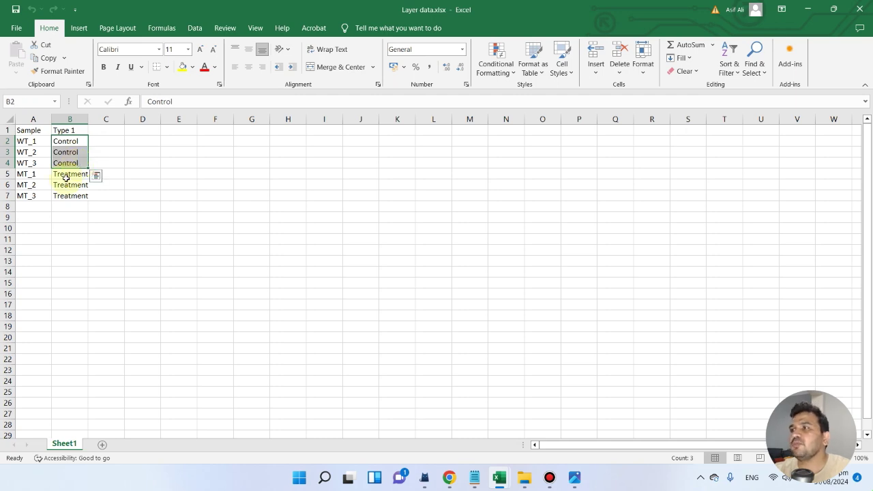
pyautogui.moveTo(68, 174); pyautogui.dragTo(67, 196)
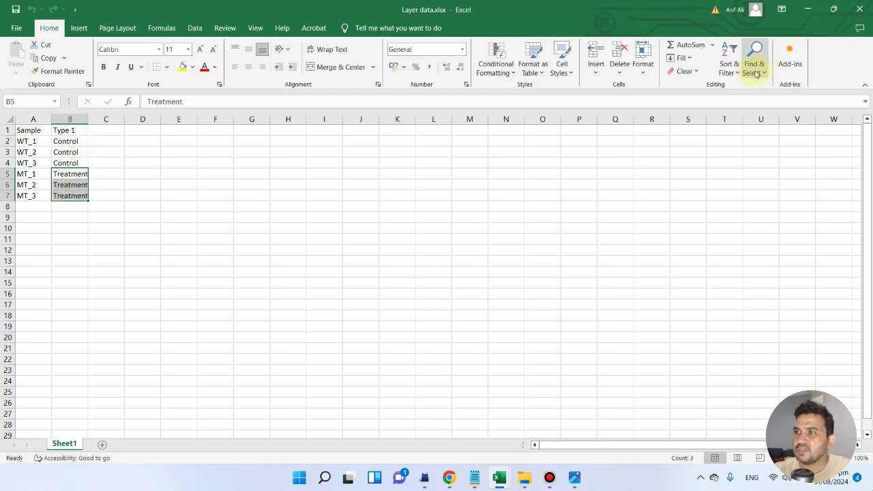
pyautogui.click(807, 10)
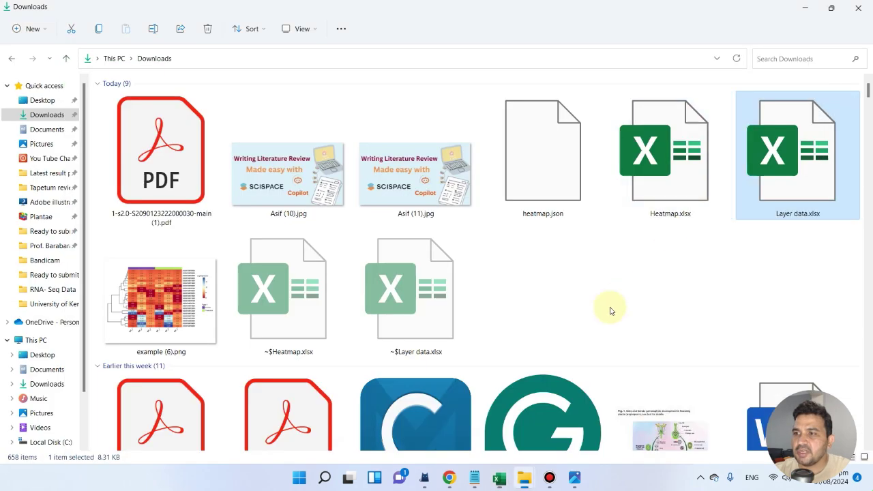
# Step: Switch to ChiPlot in the browser and load Layer data.xlsx as the heatmap's layer data
pyautogui.click(449, 477)
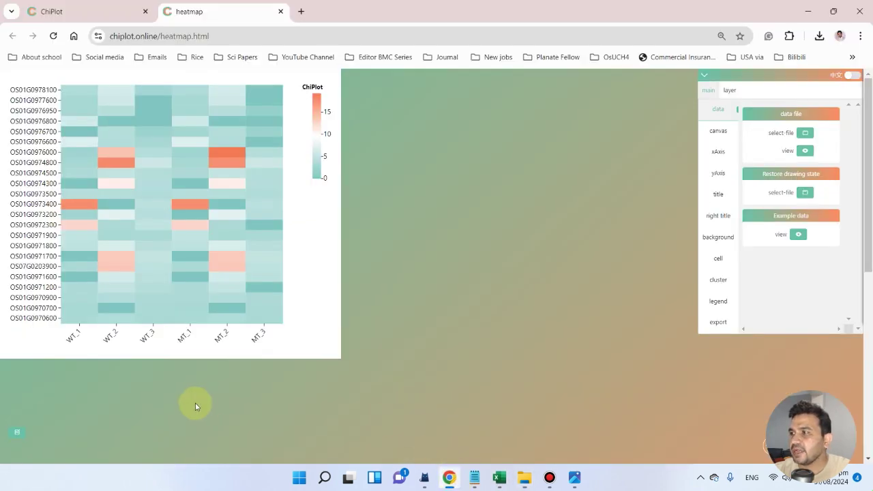
pyautogui.scroll(2, 251, 260)
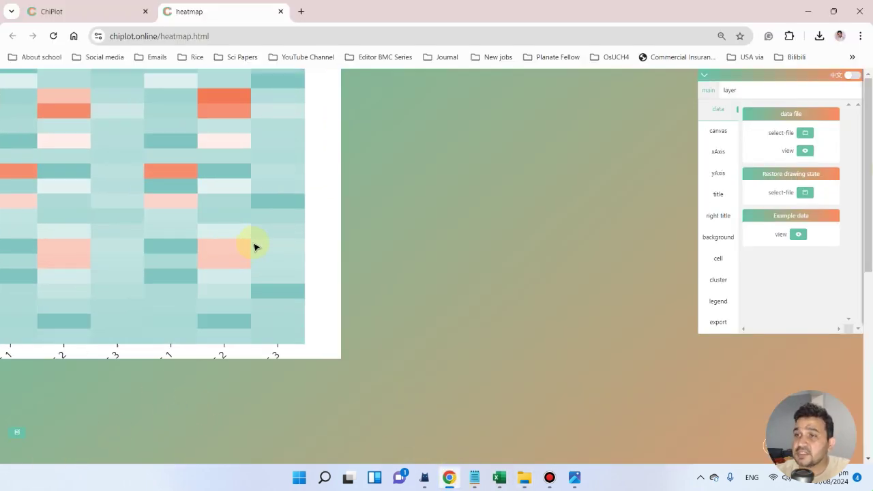
pyautogui.click(18, 438)
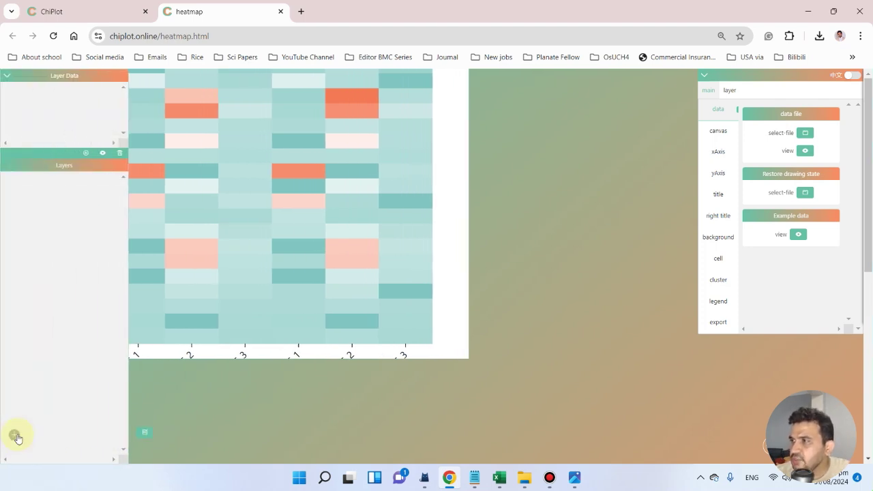
pyautogui.click(87, 155)
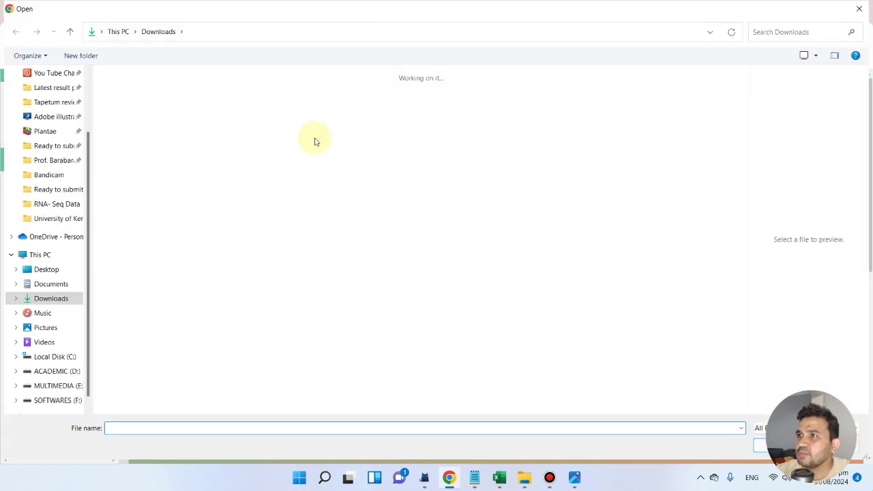
pyautogui.click(165, 177)
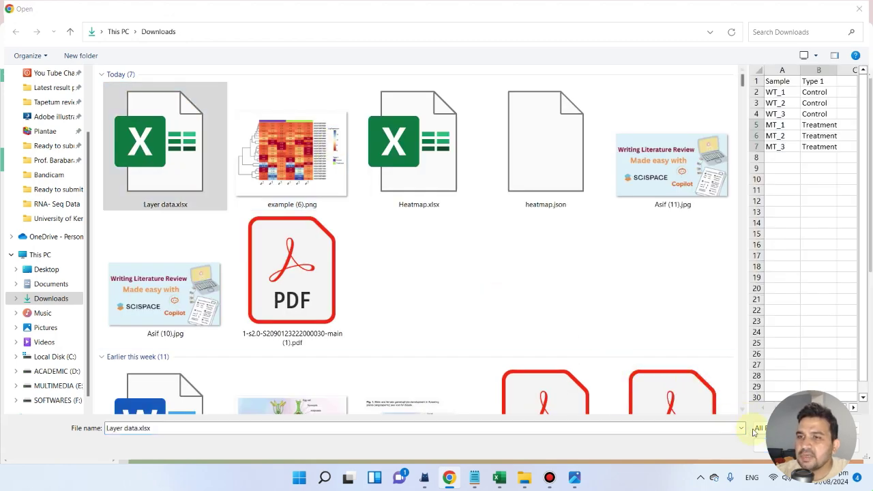
pyautogui.click(770, 445)
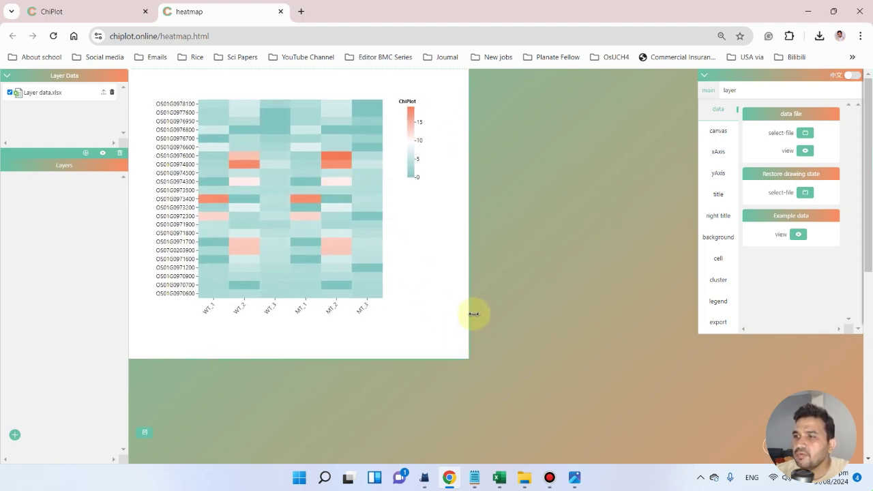
# Step: Enlarge the canvas in width and height, and reposition the heatmap within it
pyautogui.moveTo(471, 311); pyautogui.dragTo(587, 309)
pyautogui.moveTo(481, 359); pyautogui.dragTo(474, 427)
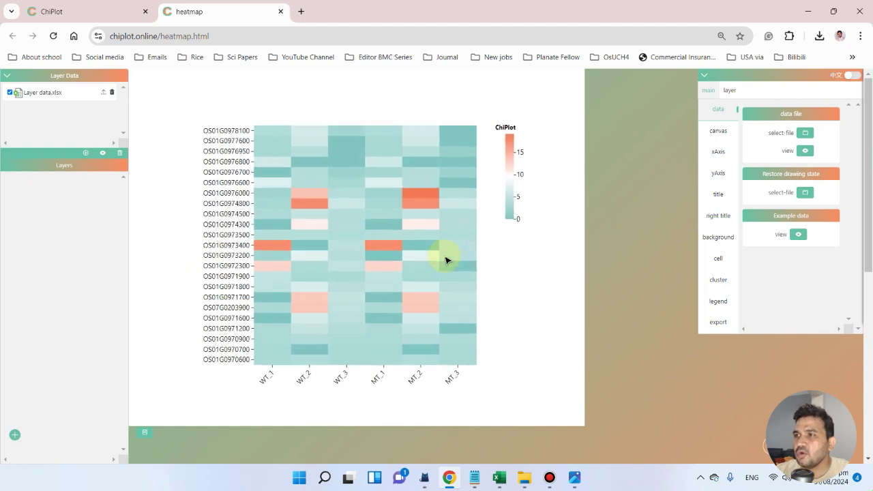
pyautogui.moveTo(445, 259); pyautogui.dragTo(455, 235)
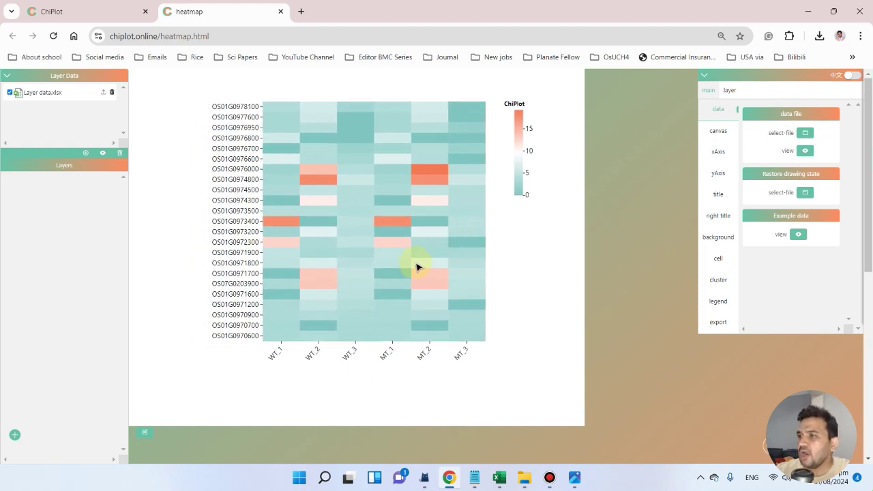
pyautogui.moveTo(363, 298)
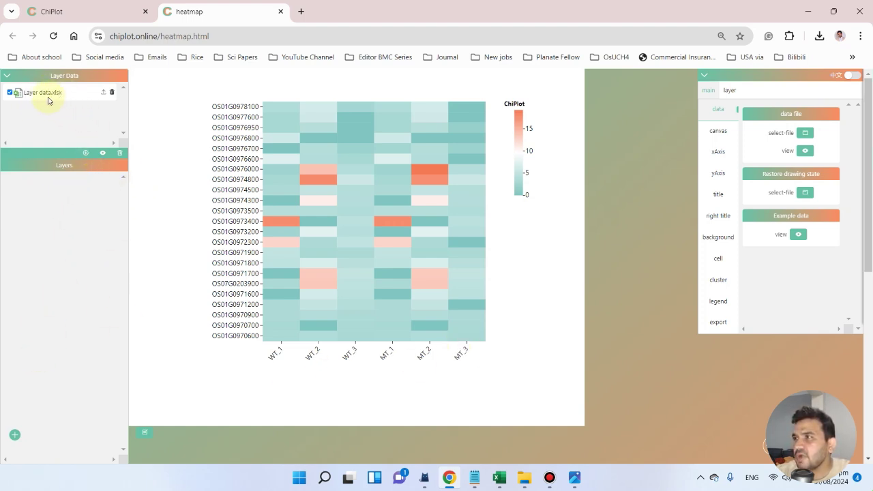
# Step: Add a "color block of xAxis" layer to the heatmap using the Type 1 column
pyautogui.click(15, 437)
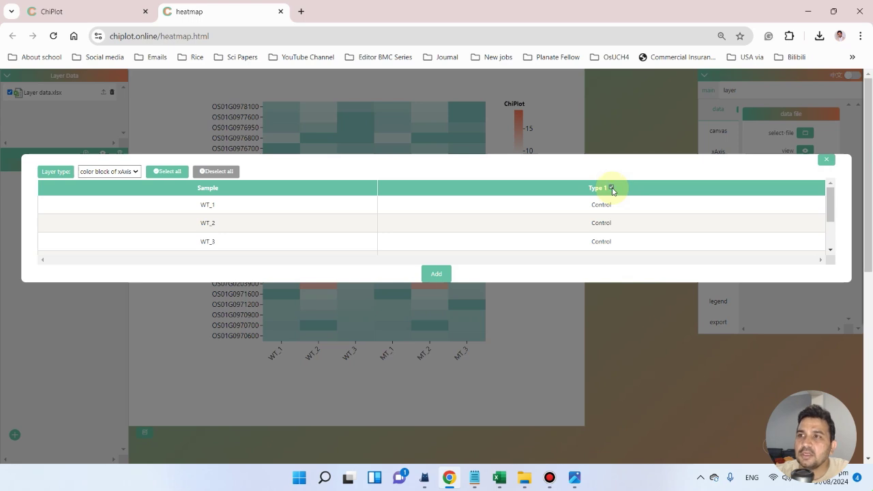
pyautogui.scroll(-3, 607, 204)
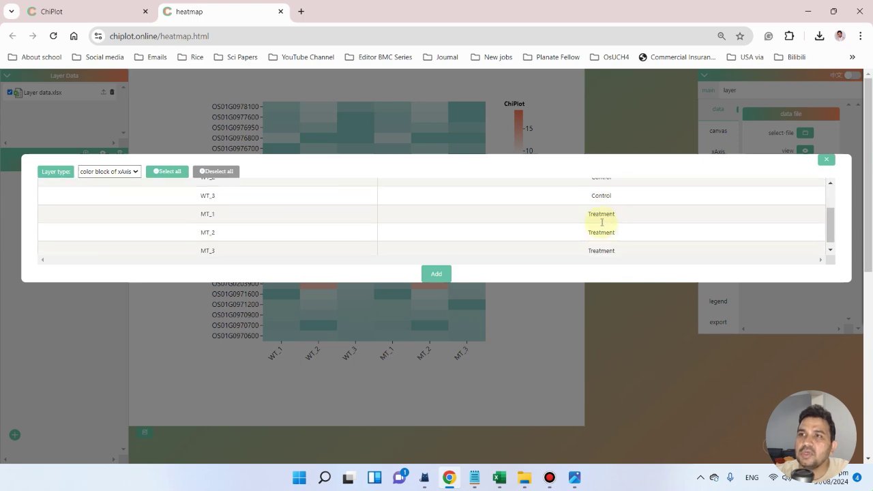
pyautogui.click(437, 275)
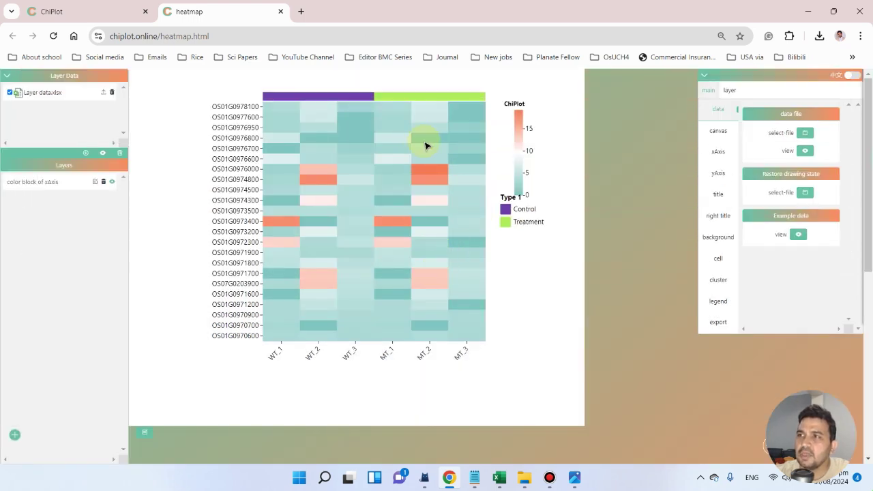
# Step: Shift the heatmap toward the canvas's left side, and place the color bar and Type 1 legends well clear on its right
pyautogui.moveTo(506, 223); pyautogui.dragTo(520, 243)
pyautogui.moveTo(354, 118)
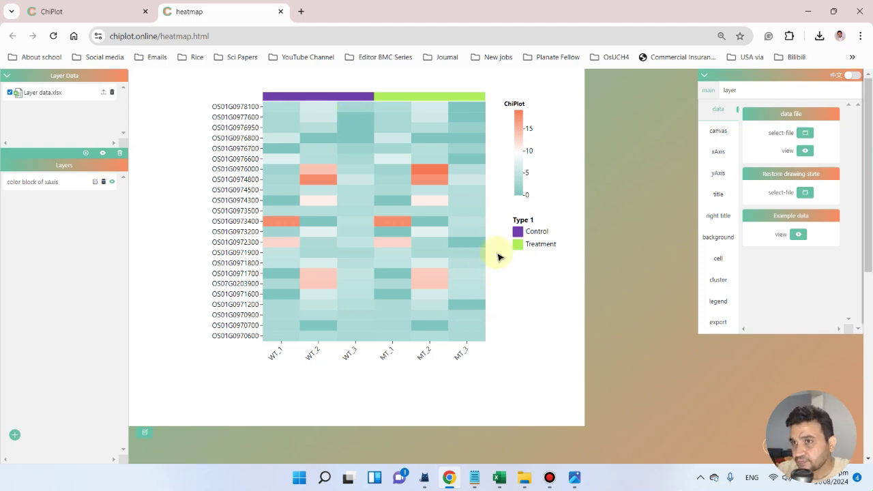
pyautogui.moveTo(399, 197)
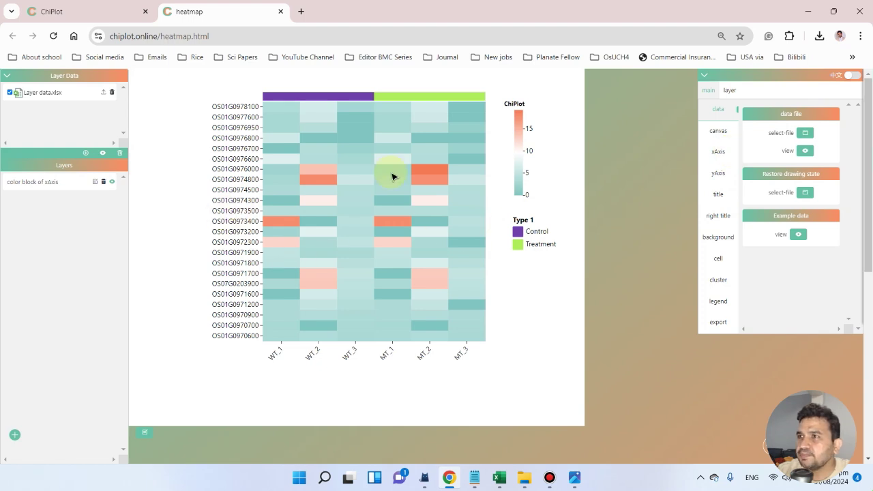
pyautogui.moveTo(392, 176); pyautogui.dragTo(361, 189)
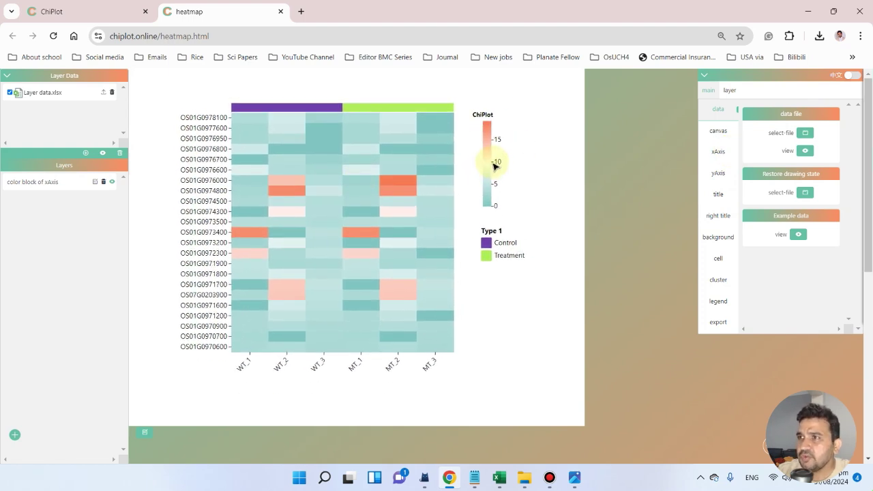
pyautogui.moveTo(499, 171); pyautogui.dragTo(539, 140)
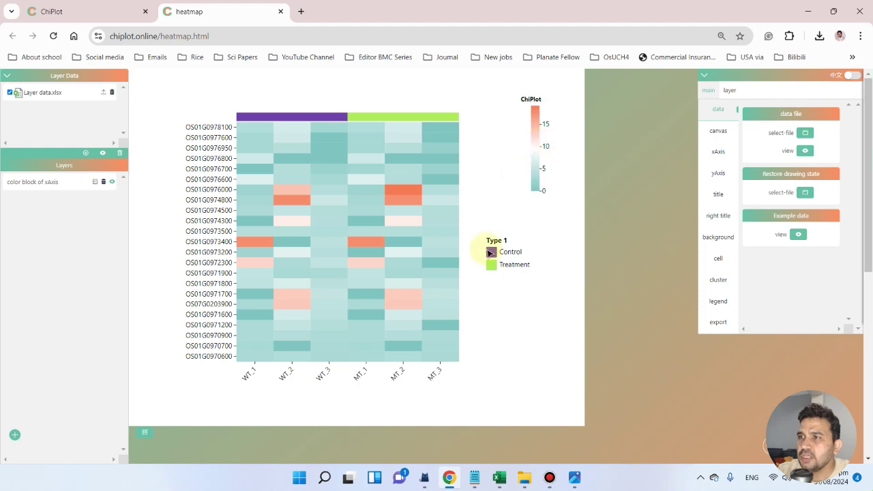
pyautogui.moveTo(495, 258); pyautogui.dragTo(529, 236)
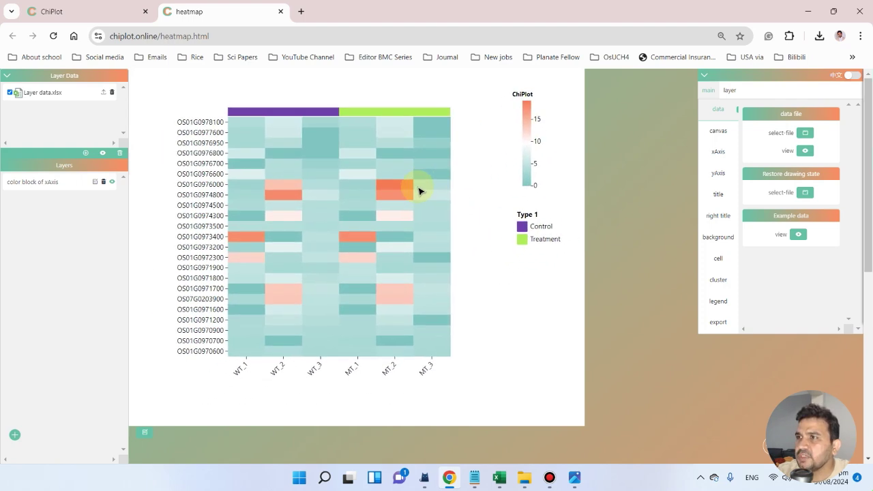
pyautogui.moveTo(420, 191)
pyautogui.mouseDown()
pyautogui.moveTo(389, 187)
pyautogui.moveTo(408, 191)
pyautogui.mouseUp()
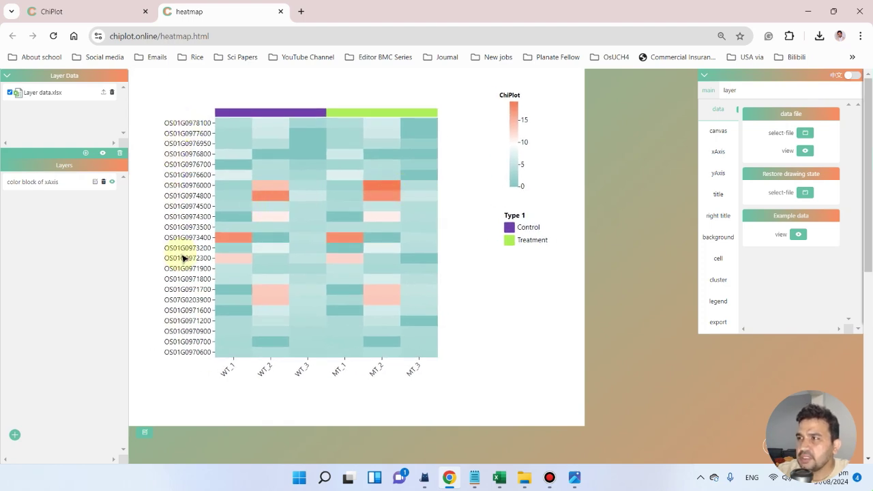
# Step: Place the y-axis gene labels on the right of the heatmap and make them bold and italic
pyautogui.click(725, 178)
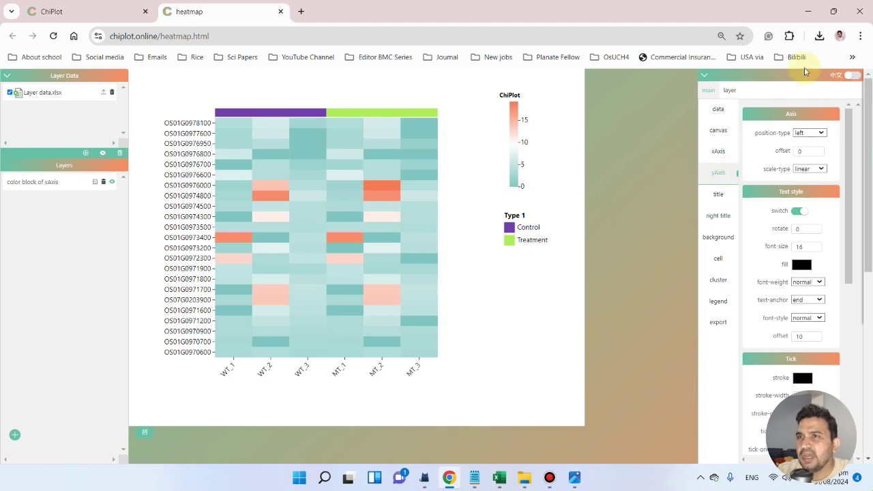
pyautogui.click(817, 133)
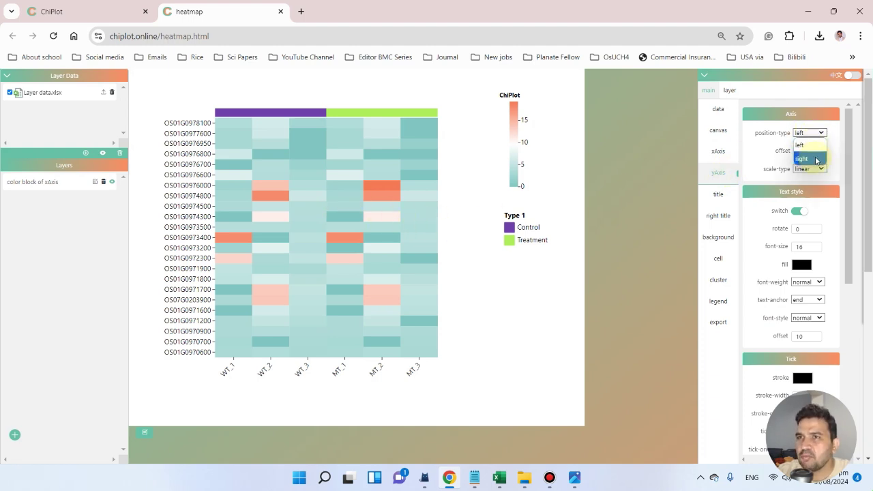
pyautogui.click(816, 159)
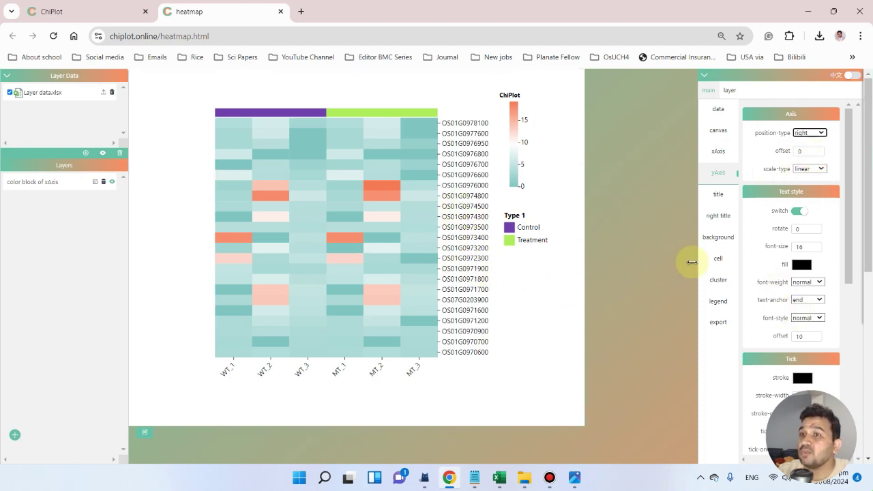
pyautogui.click(815, 282)
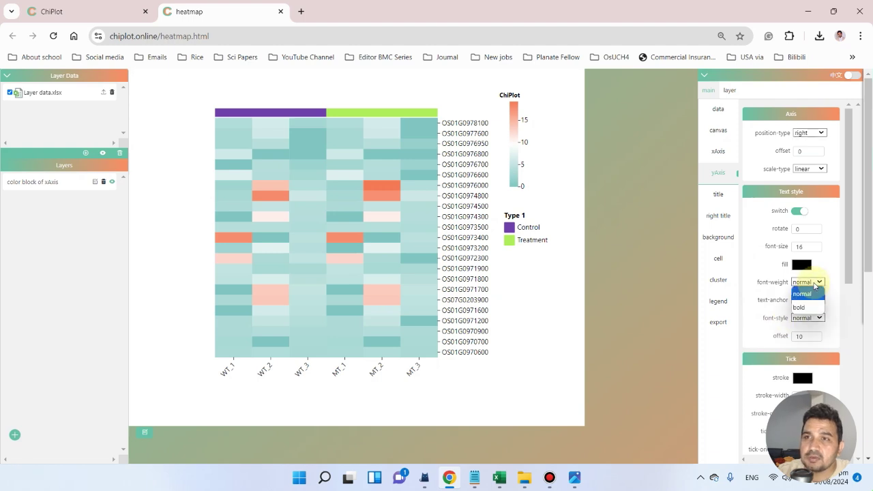
pyautogui.click(809, 306)
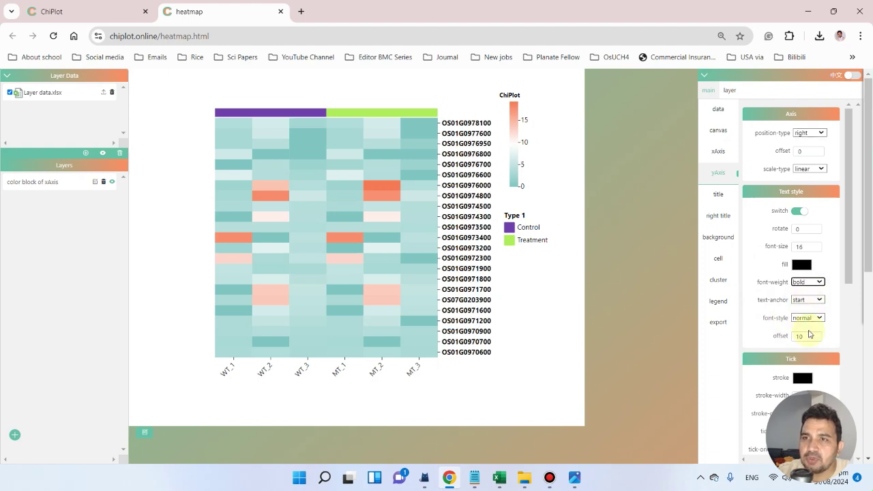
pyautogui.click(816, 318)
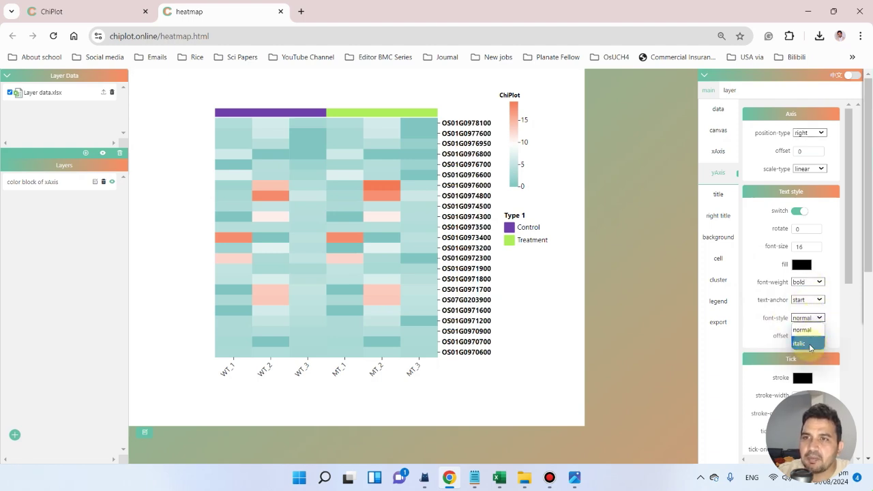
pyautogui.click(809, 346)
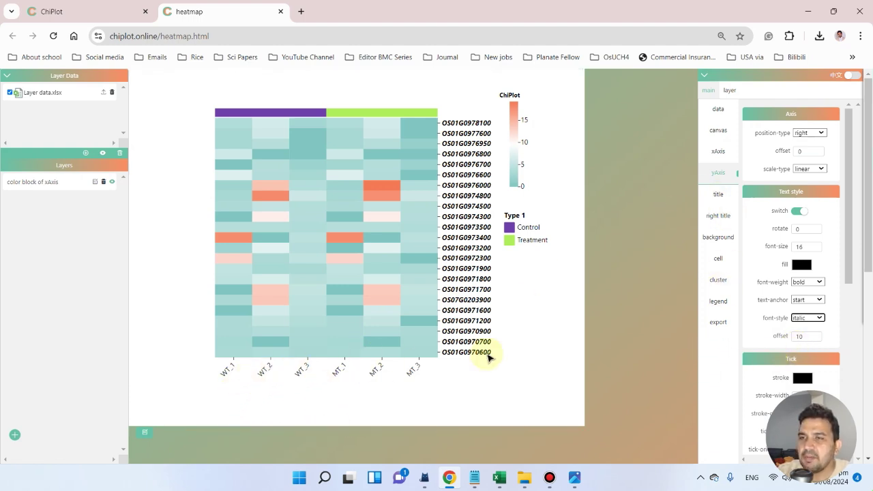
# Step: Set the font weight of the x-axis sample labels to bold
pyautogui.click(728, 151)
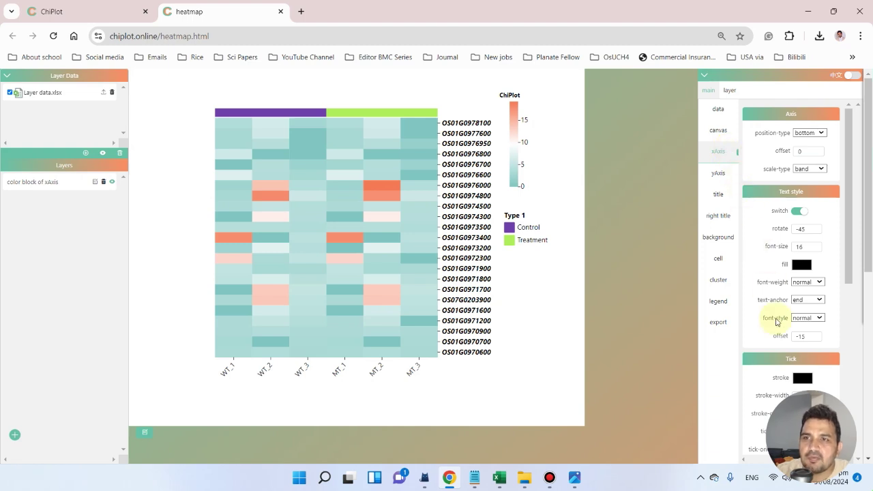
pyautogui.click(813, 283)
pyautogui.click(812, 307)
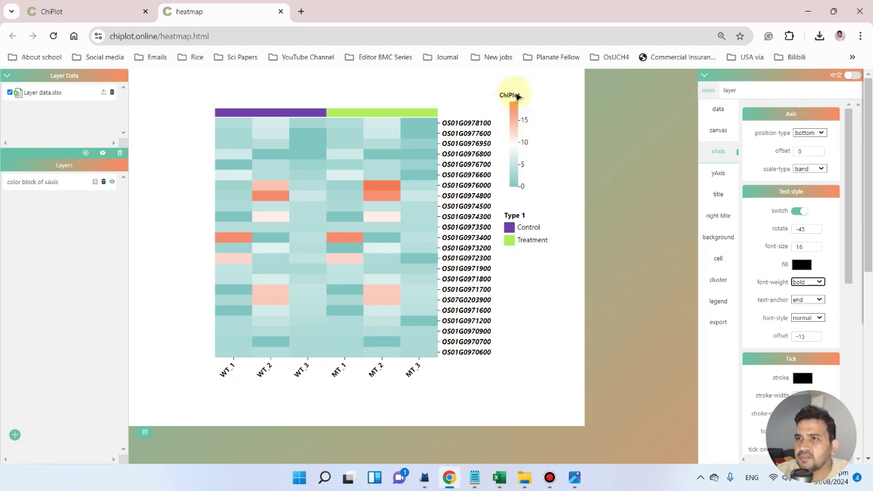
# Step: Set the color bar legend's title to "Log gene expression" and move the Type 1 legend farther below the color bar
pyautogui.click(721, 303)
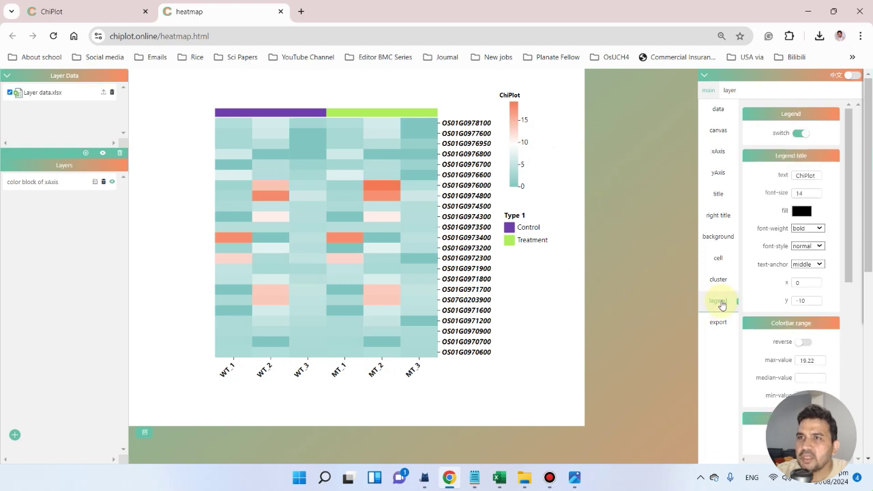
pyautogui.doubleClick(818, 175)
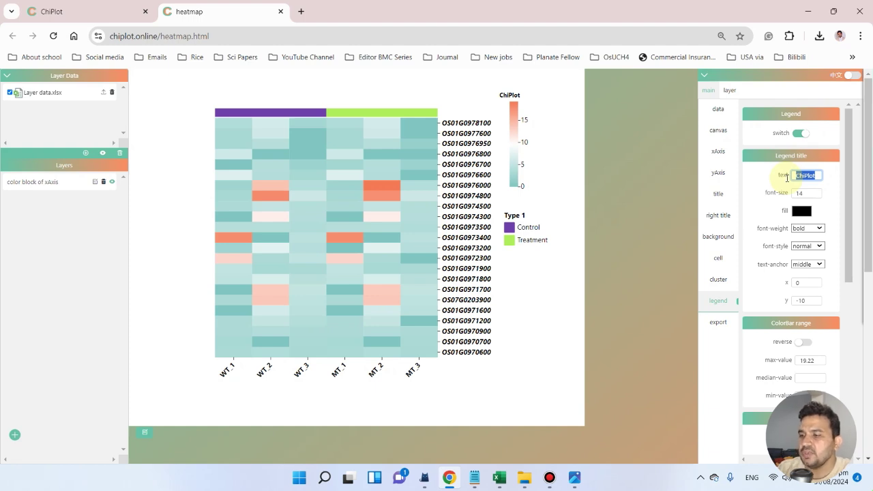
pyautogui.write('Lo')
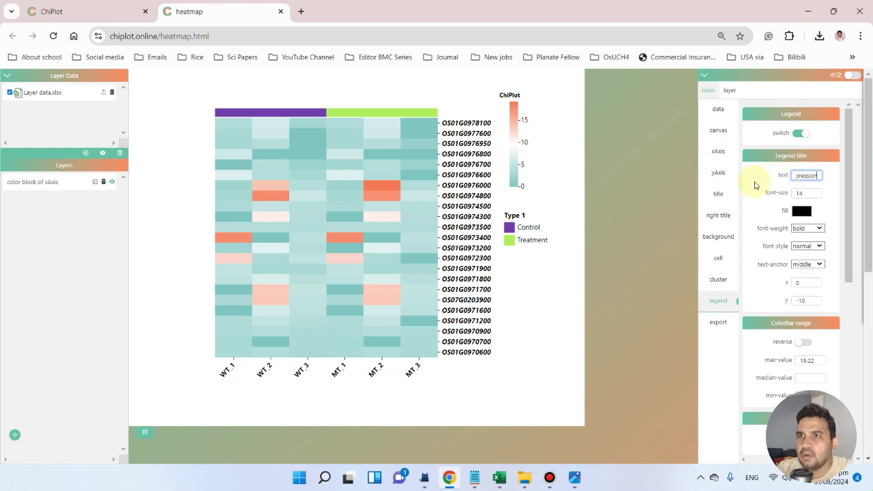
pyautogui.click(673, 189)
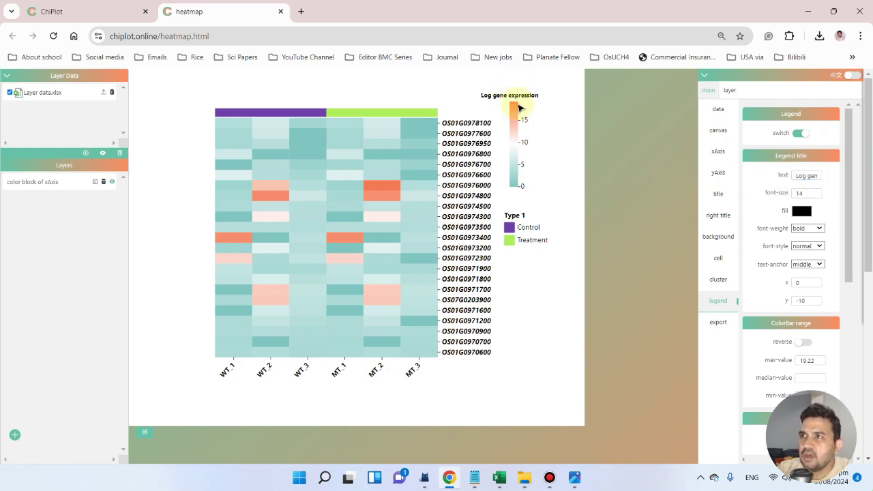
pyautogui.moveTo(513, 261); pyautogui.dragTo(517, 276)
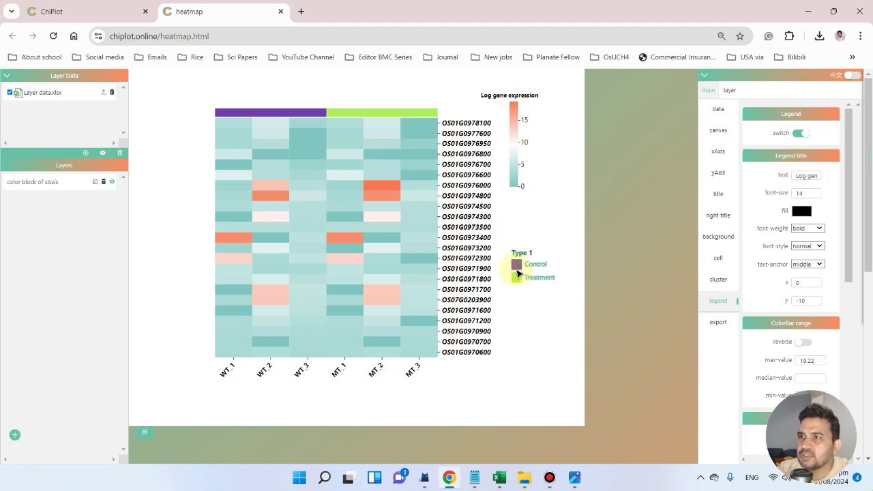
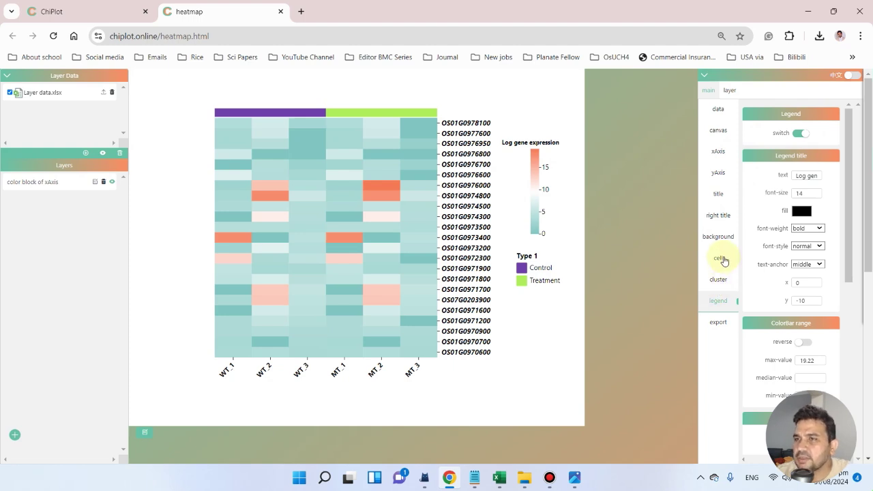
# Step: Try several preset color gradients on the heatmap cells and keep the dark red to white to black one
pyautogui.click(722, 258)
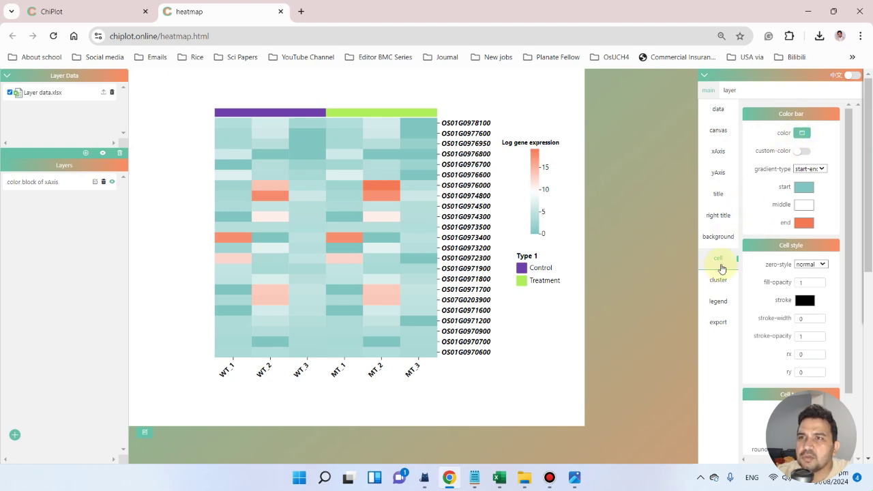
pyautogui.click(803, 135)
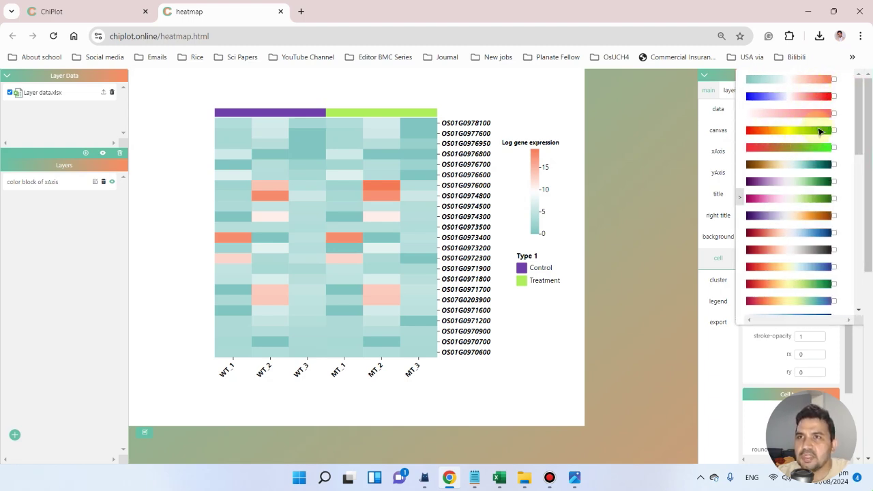
pyautogui.moveTo(861, 129); pyautogui.dragTo(861, 103)
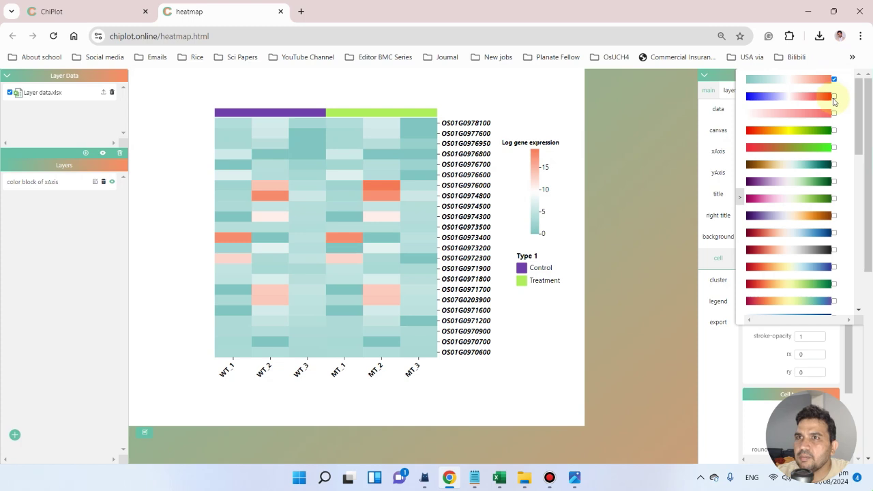
pyautogui.click(834, 97)
pyautogui.click(834, 113)
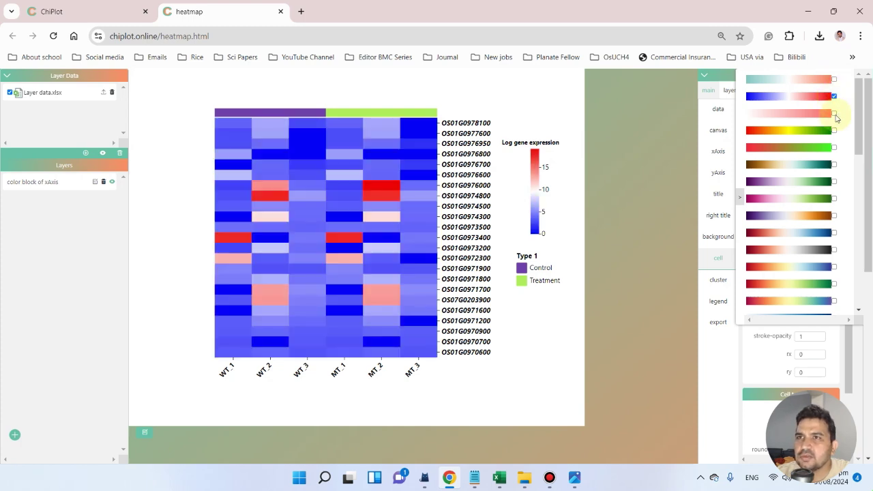
pyautogui.click(834, 130)
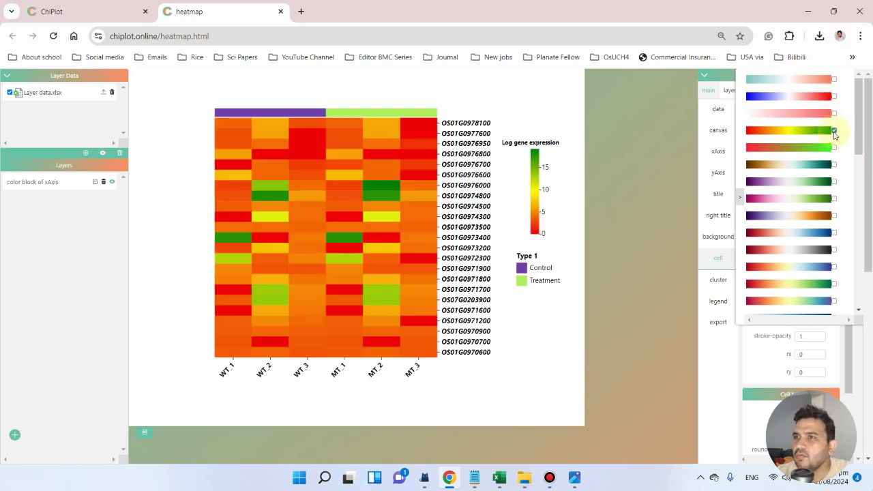
pyautogui.click(834, 148)
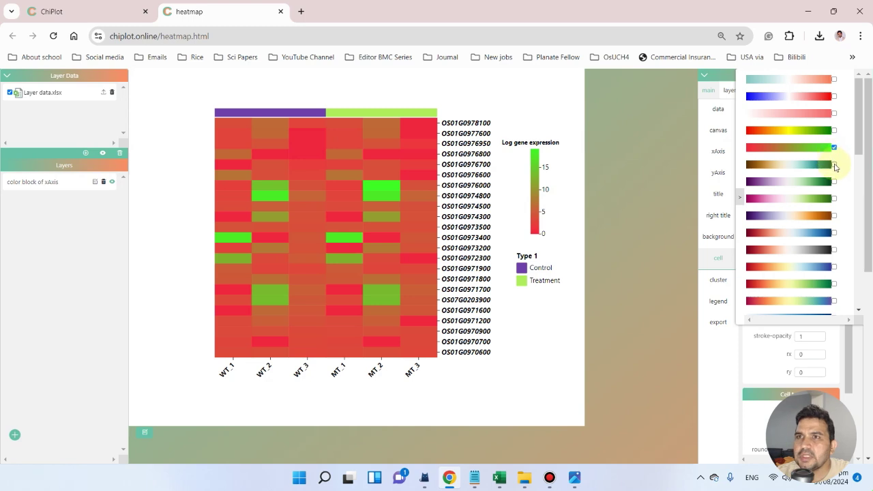
pyautogui.click(834, 165)
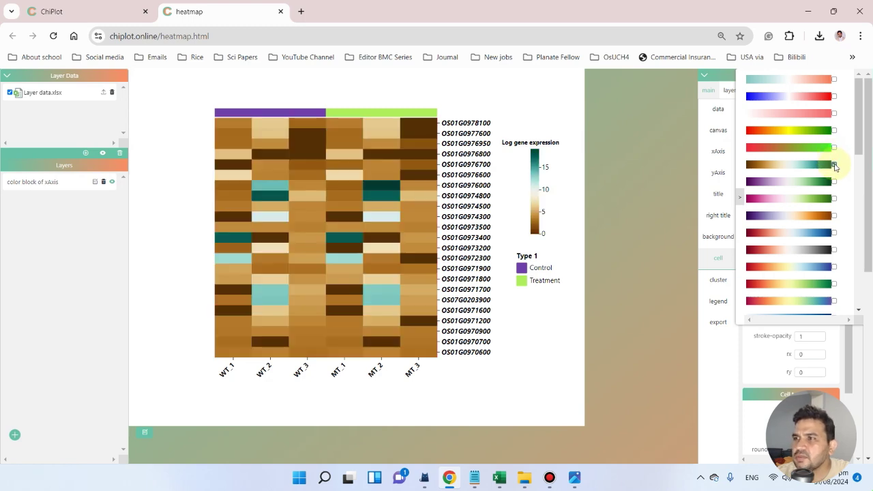
pyautogui.click(834, 182)
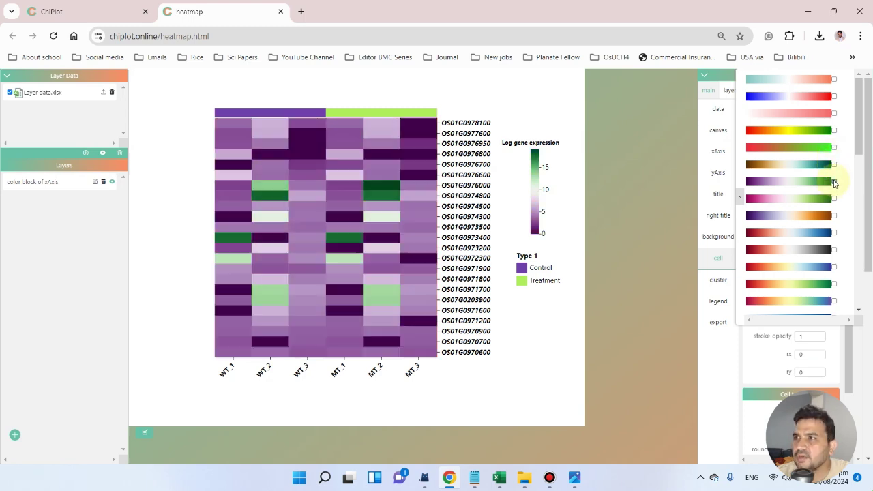
pyautogui.click(833, 199)
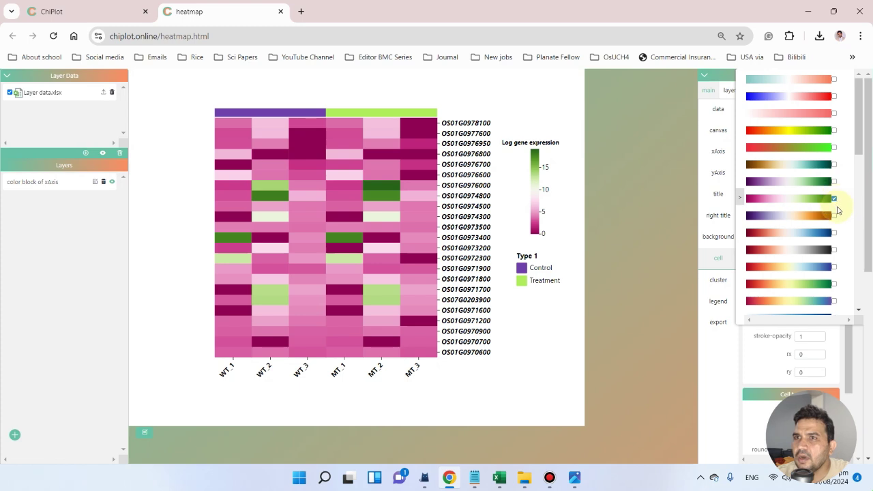
pyautogui.click(834, 216)
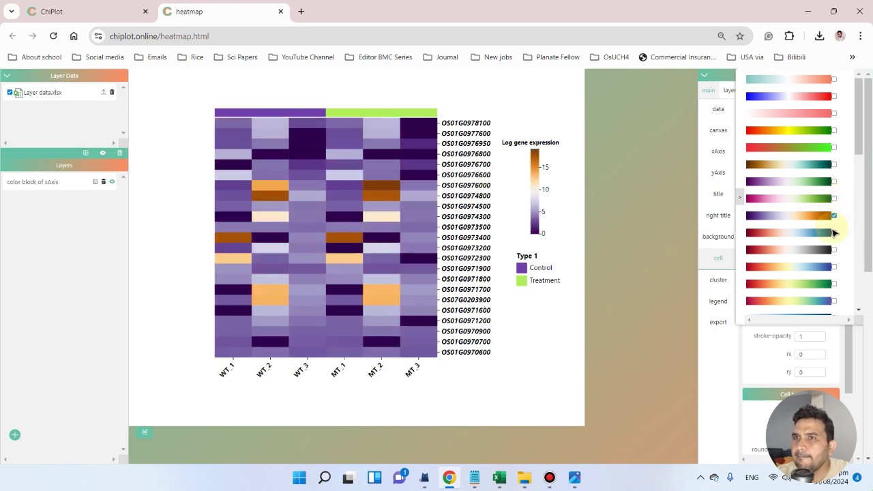
pyautogui.click(834, 233)
pyautogui.click(833, 251)
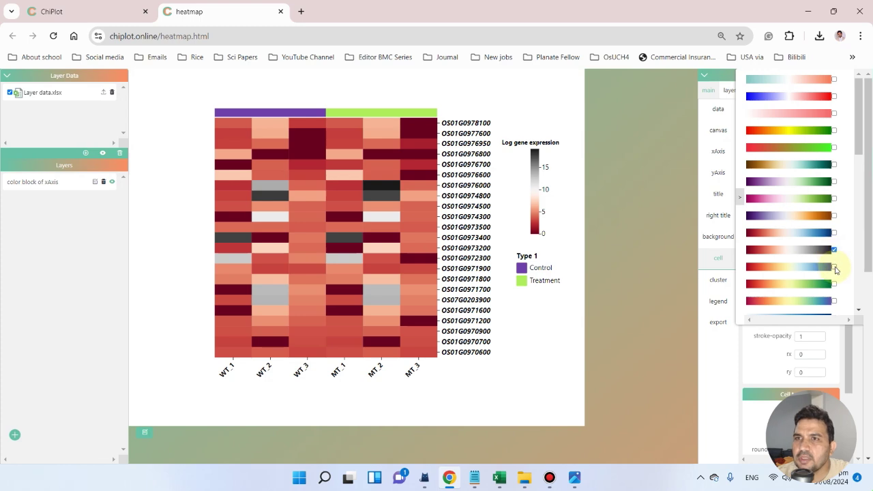
pyautogui.click(834, 267)
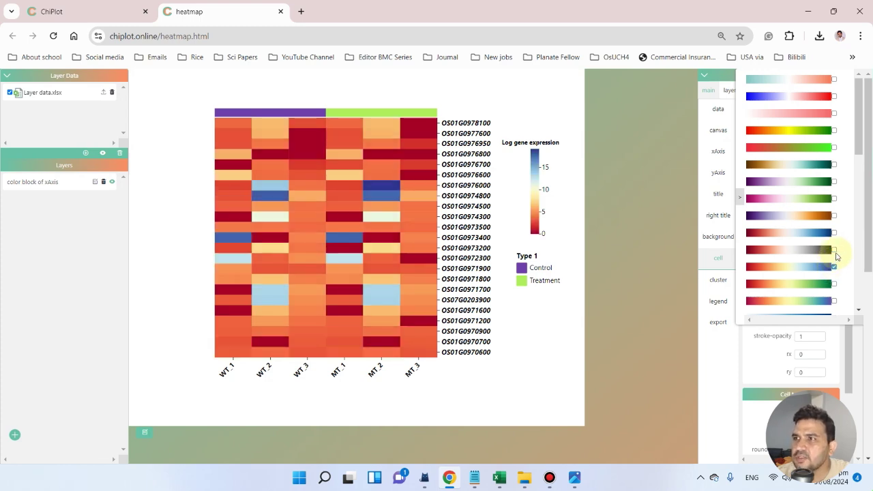
pyautogui.click(833, 251)
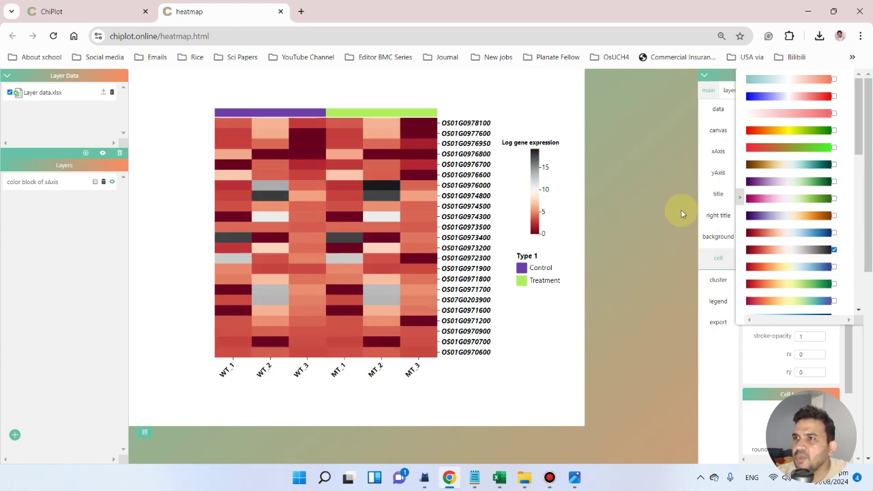
pyautogui.click(741, 204)
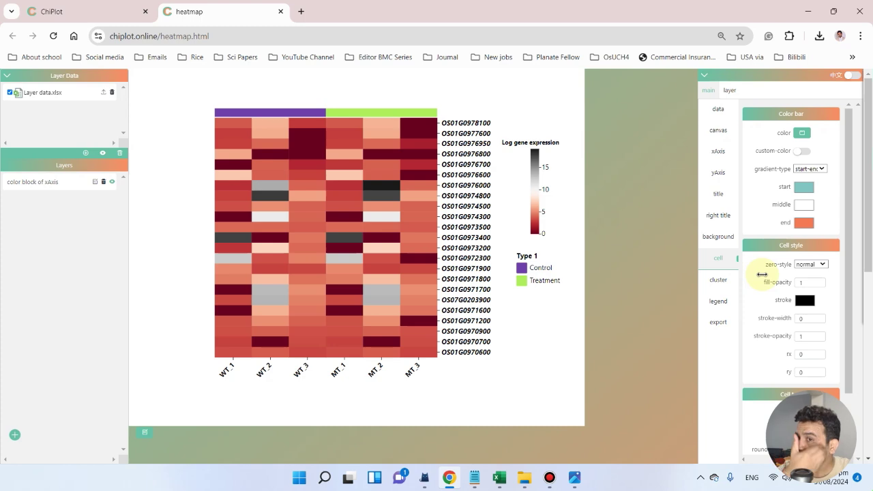
# Step: Turn on the cell text so each heatmap cell displays its expression value
pyautogui.scroll(-1, 798, 392)
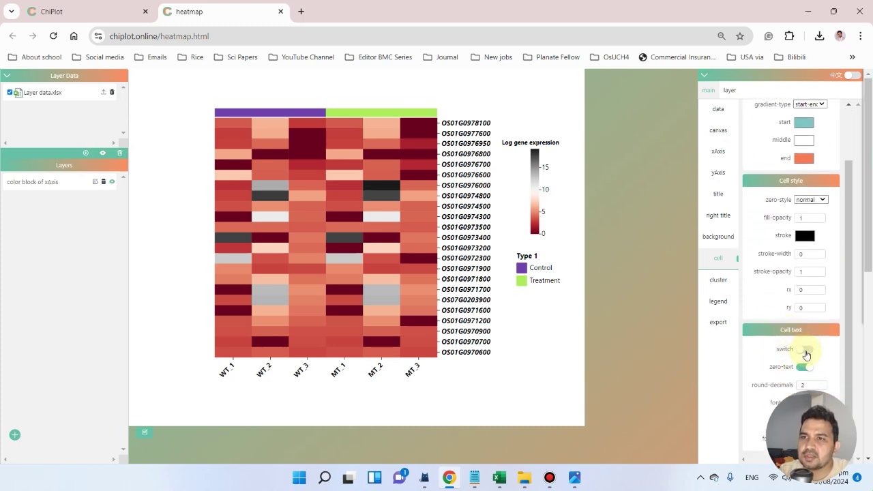
pyautogui.click(806, 351)
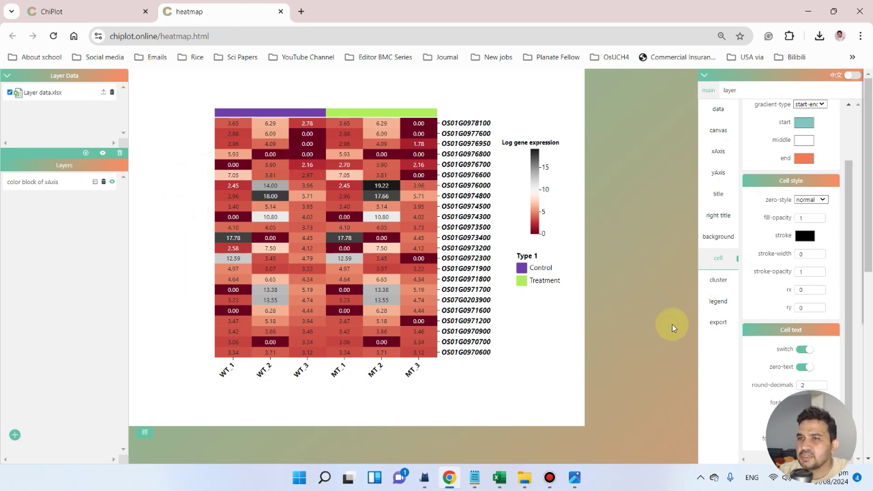
# Step: Add the y-axis cluster tree only, and shift the figure slightly right and up so the tree sits inside the canvas
pyautogui.click(719, 284)
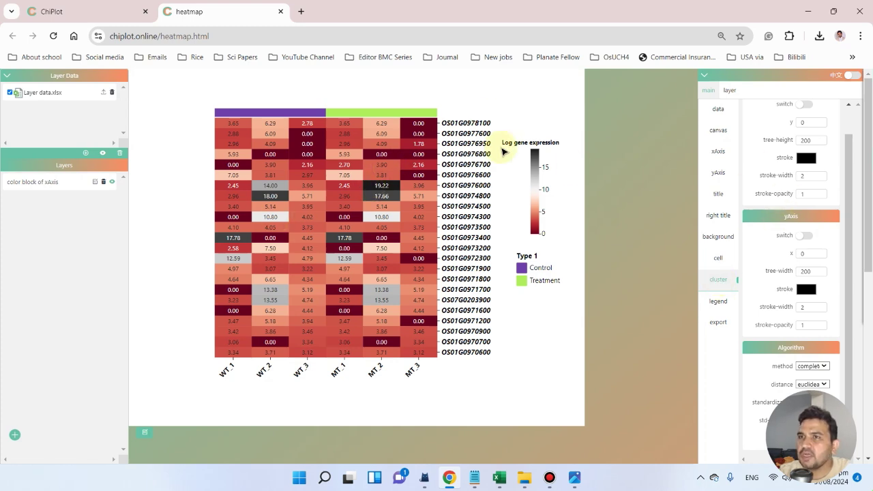
pyautogui.scroll(1, 759, 136)
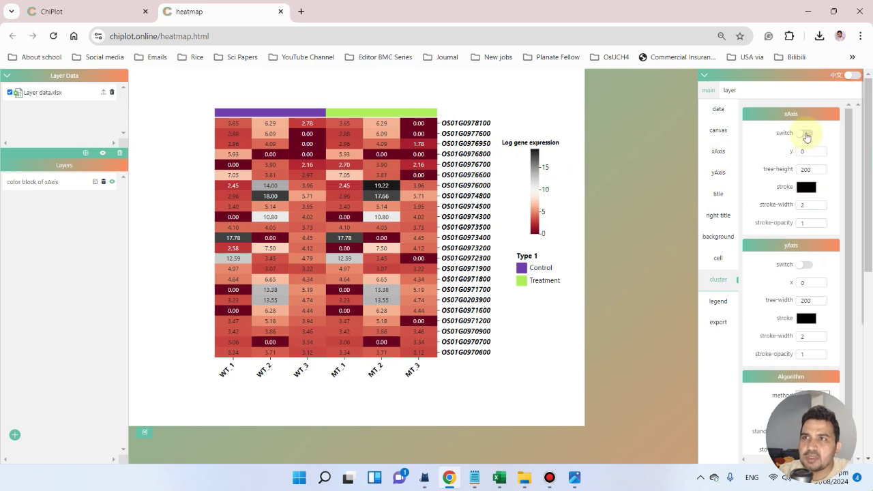
pyautogui.click(805, 134)
pyautogui.click(806, 134)
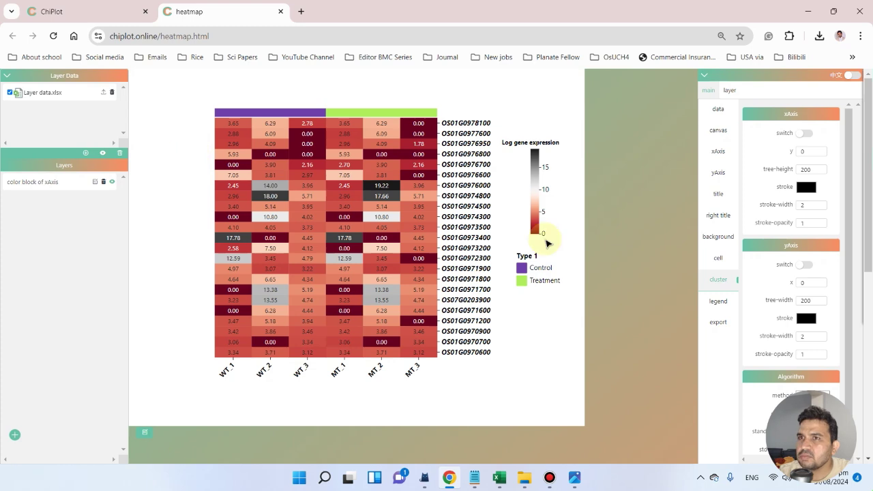
pyautogui.click(806, 265)
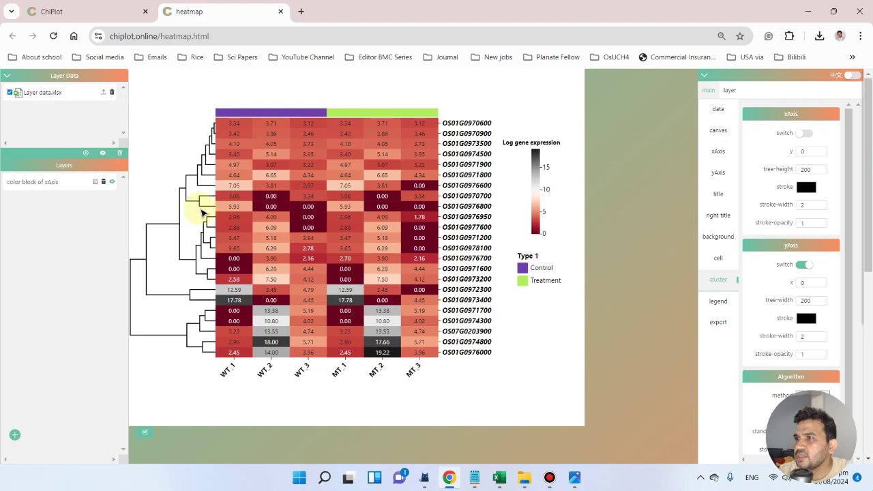
pyautogui.moveTo(195, 199)
pyautogui.mouseDown()
pyautogui.moveTo(220, 214)
pyautogui.moveTo(209, 199)
pyautogui.mouseUp()
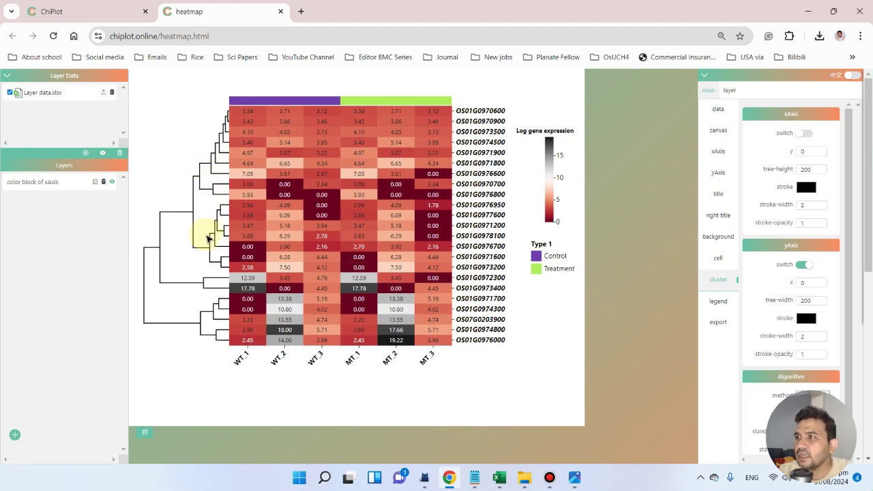
# Step: Review the clustering algorithm's method and distance options, and nudge the figure slightly left and down on the canvas
pyautogui.scroll(-1, 804, 387)
pyautogui.scroll(-1, 805, 388)
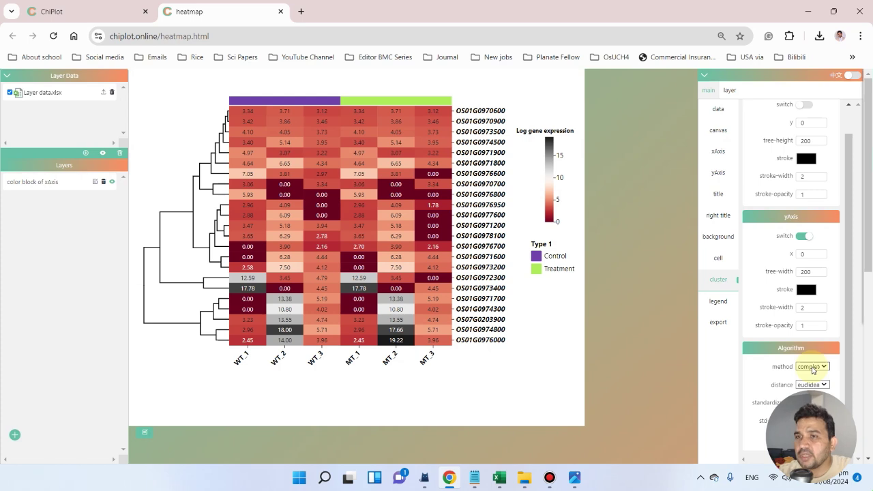
pyautogui.click(812, 367)
pyautogui.click(812, 367)
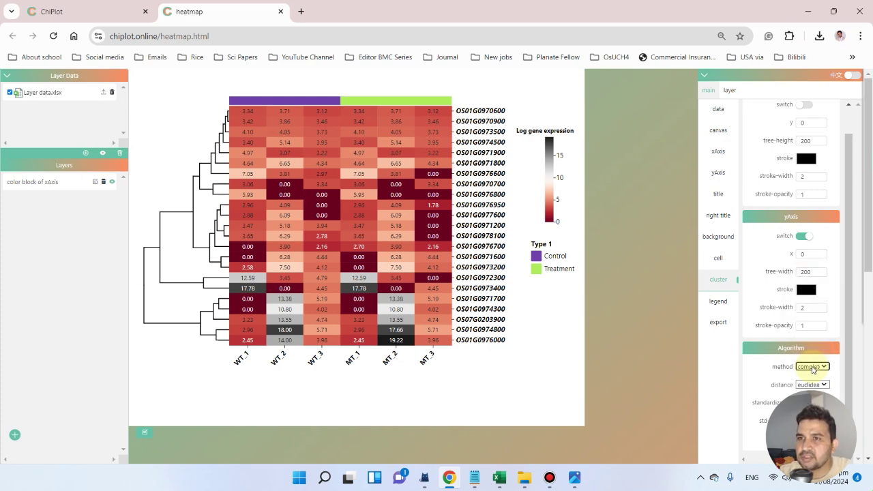
pyautogui.click(812, 384)
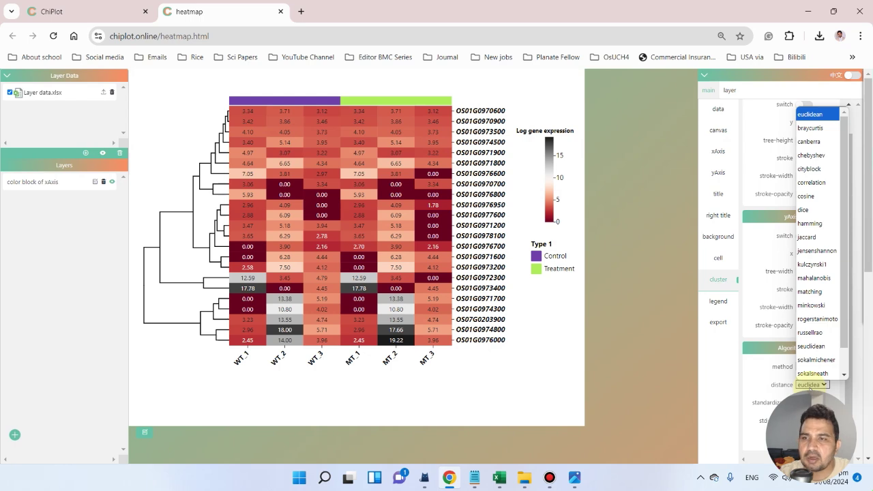
pyautogui.click(812, 385)
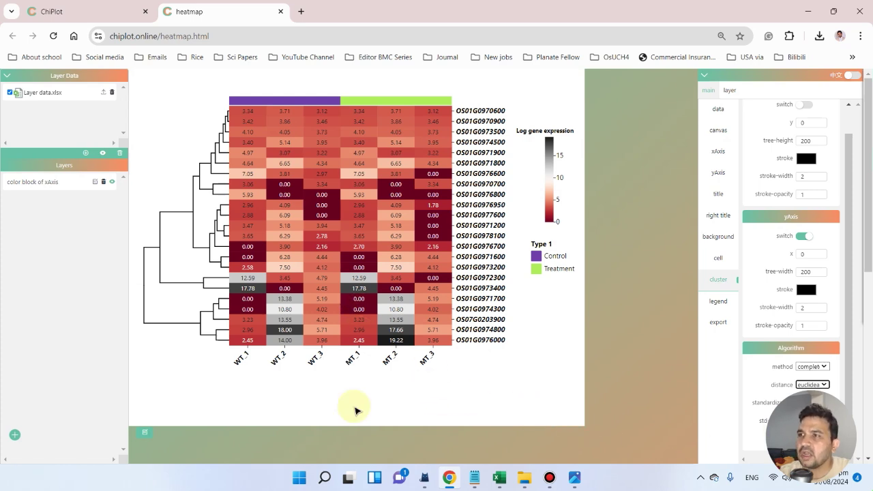
pyautogui.moveTo(503, 359); pyautogui.dragTo(495, 362)
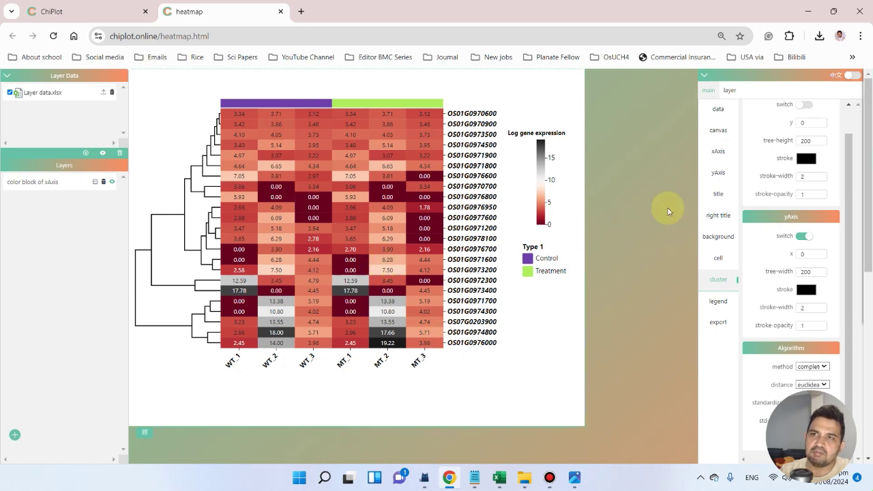
pyautogui.click(718, 240)
pyautogui.click(726, 218)
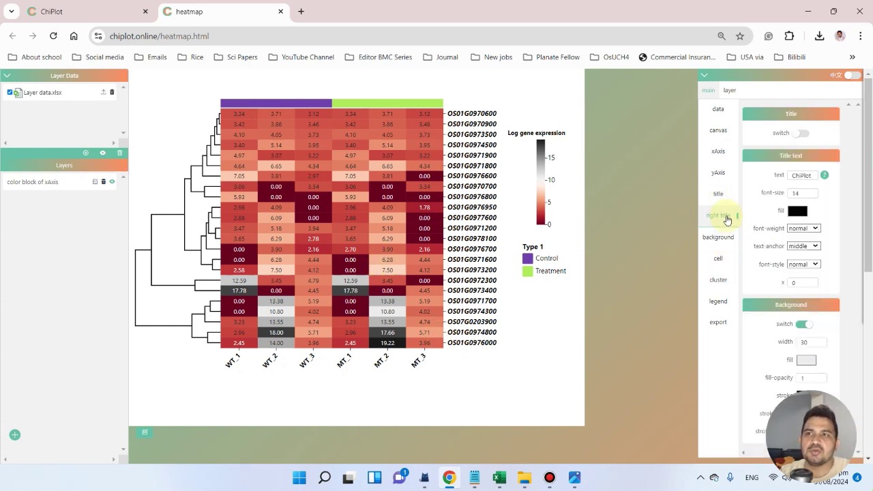
pyautogui.click(724, 198)
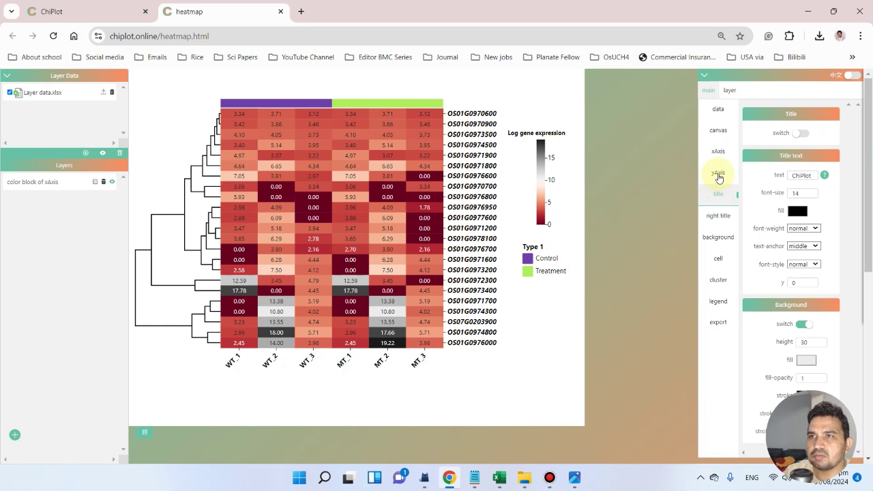
pyautogui.click(719, 176)
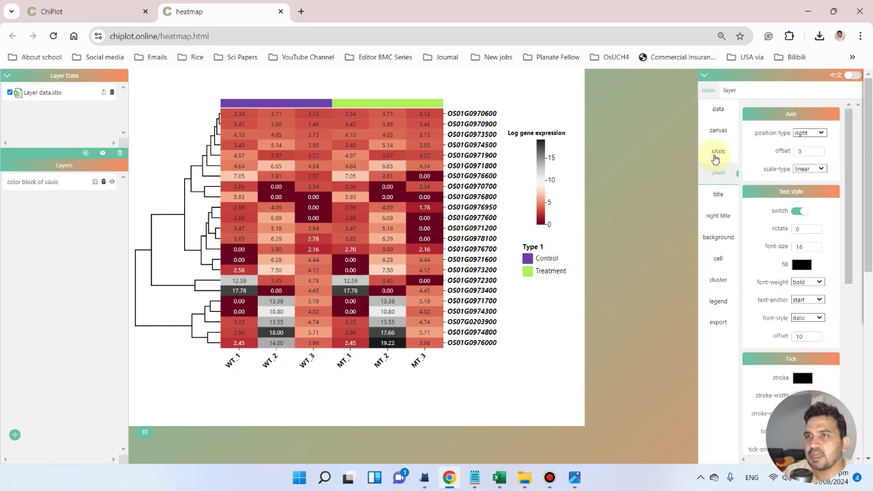
pyautogui.click(716, 152)
pyautogui.scroll(-2, 784, 225)
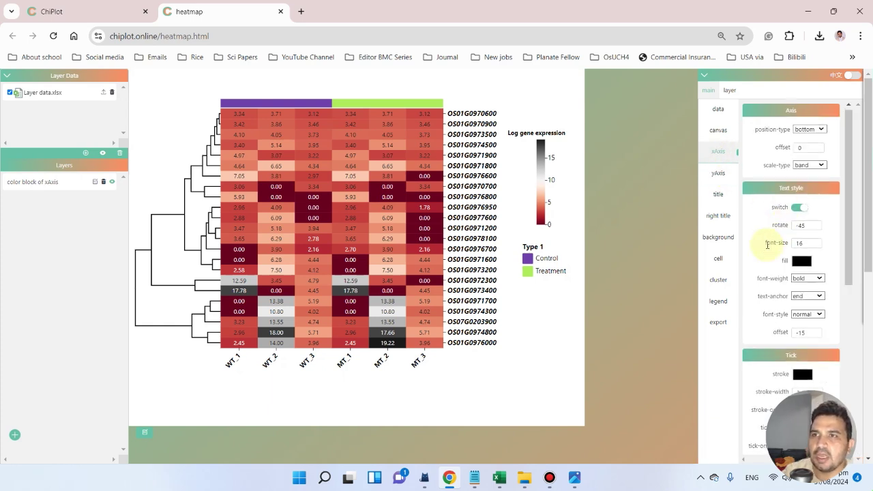
# Step: Narrow the y-axis cluster tree to a tree width of 123
pyautogui.click(721, 285)
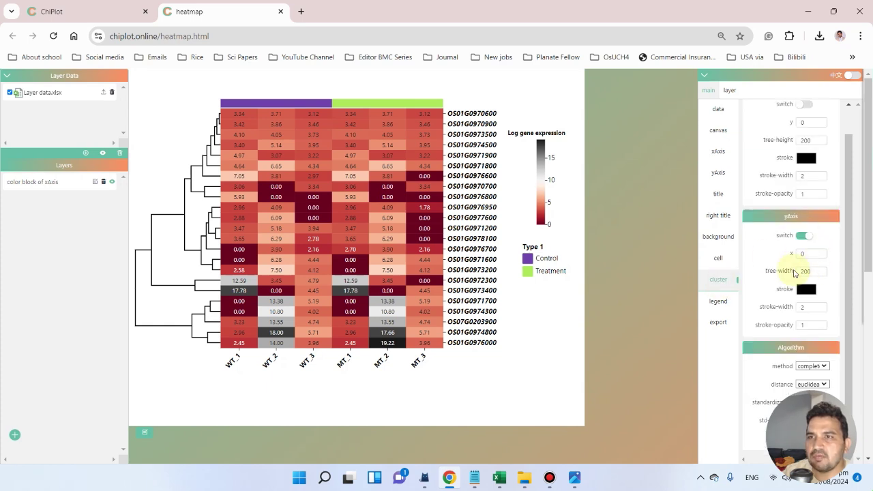
pyautogui.moveTo(785, 271)
pyautogui.mouseDown()
pyautogui.moveTo(764, 276)
pyautogui.moveTo(802, 273)
pyautogui.moveTo(751, 277)
pyautogui.moveTo(776, 275)
pyautogui.mouseUp()
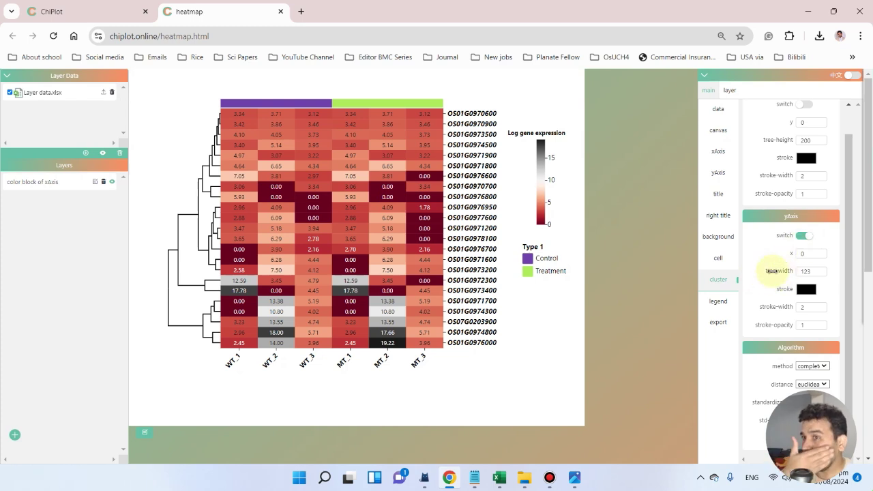
# Step: Try the global Arial font style on the figure's text in the export settings
pyautogui.click(727, 324)
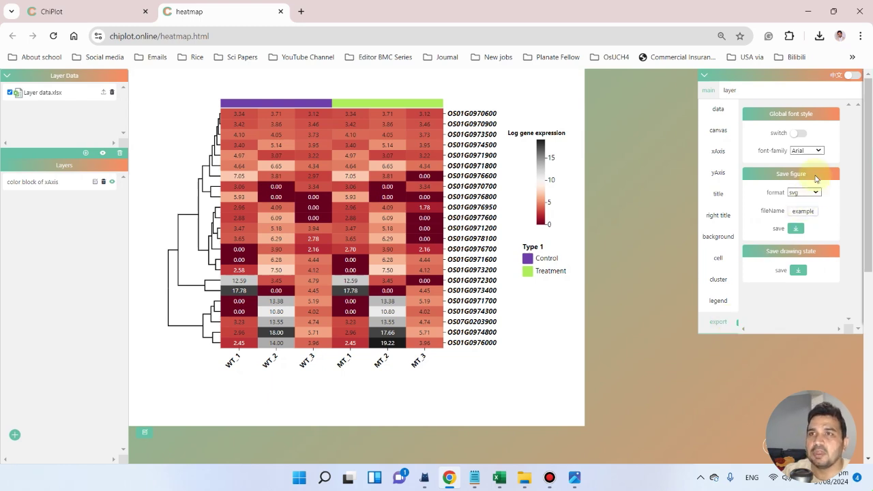
pyautogui.click(799, 134)
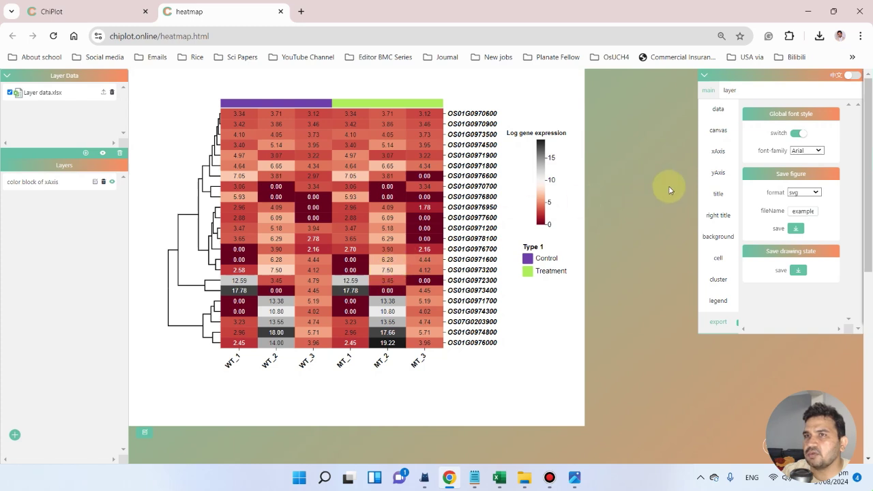
pyautogui.click(800, 135)
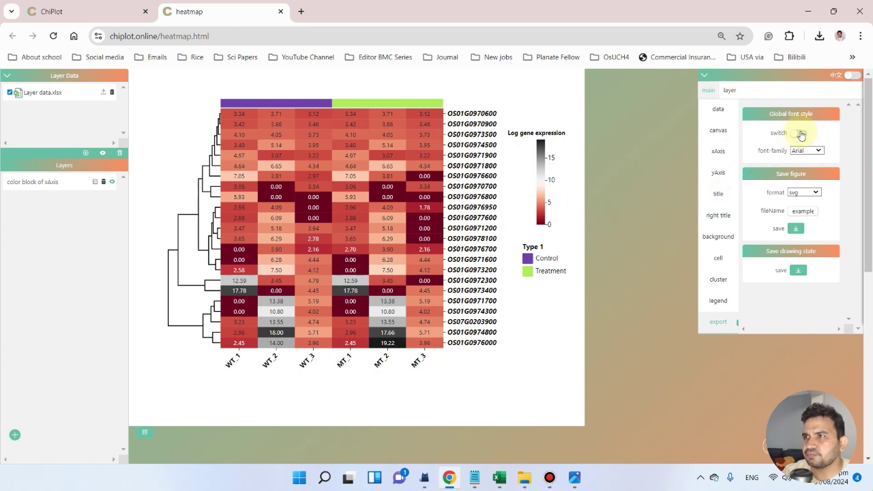
# Step: Turn on the global Arial font style for the figure and set the figure's save format to pdf
pyautogui.click(801, 134)
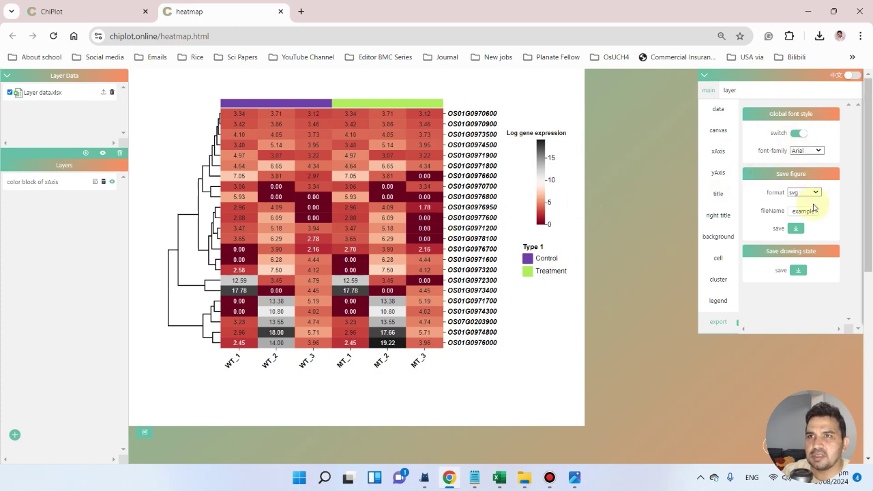
pyautogui.click(813, 192)
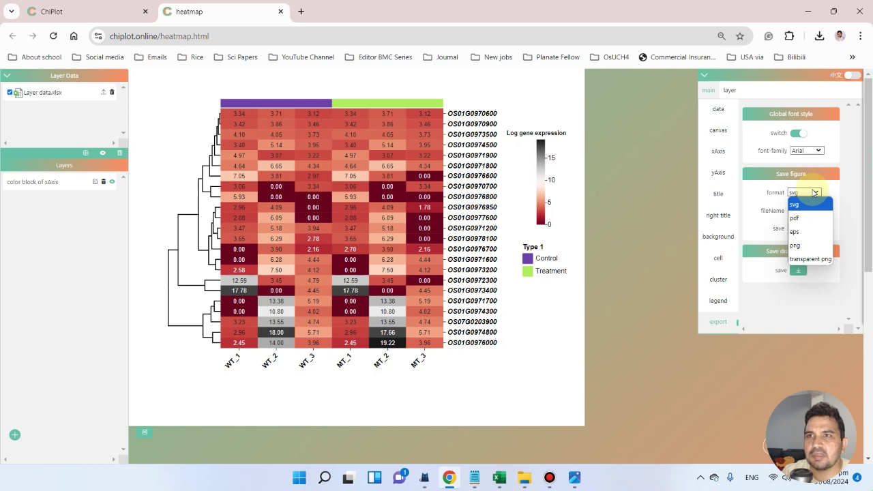
pyautogui.click(814, 216)
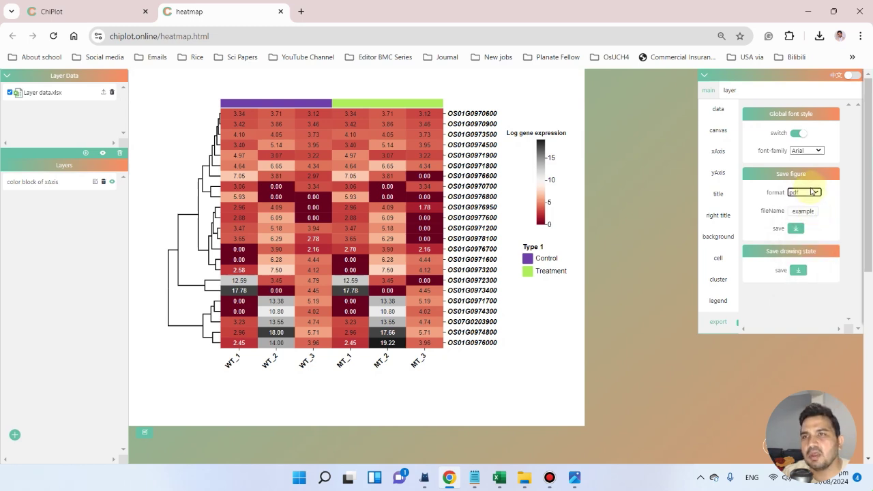
pyautogui.click(818, 194)
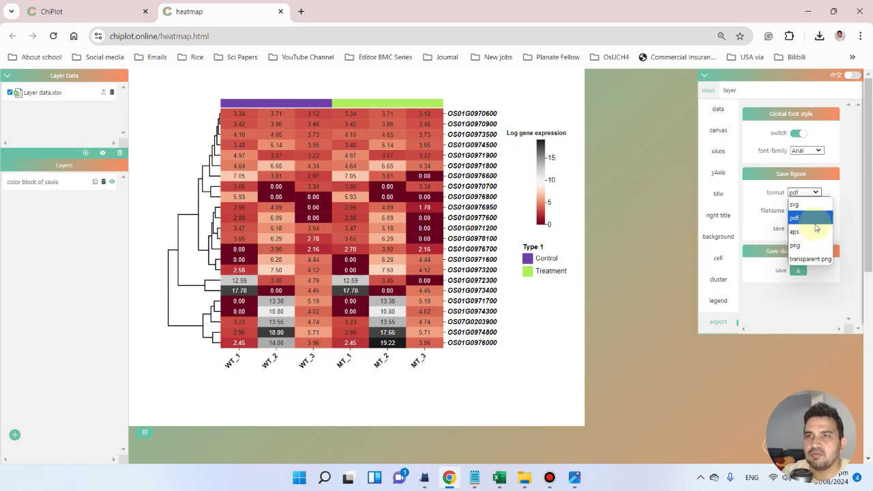
pyautogui.click(815, 225)
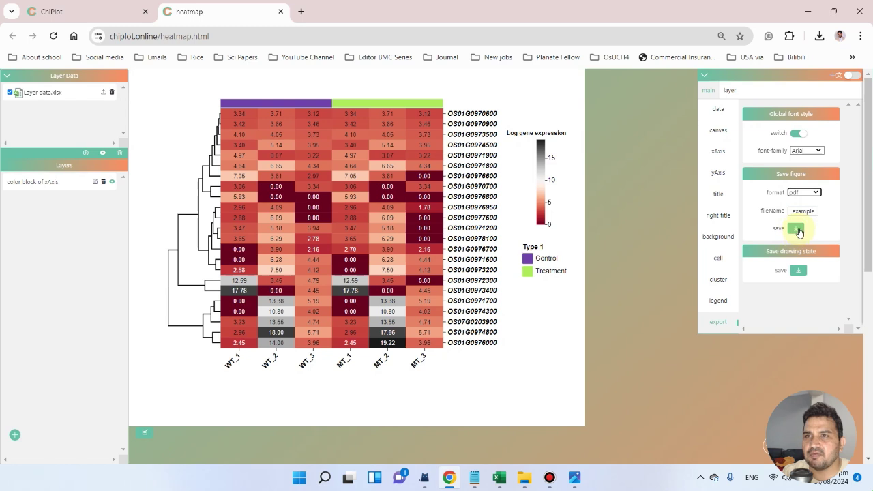
# Step: Download the heatmap figure as a PDF and open the downloaded file to inspect the whole exported heatmap
pyautogui.click(796, 229)
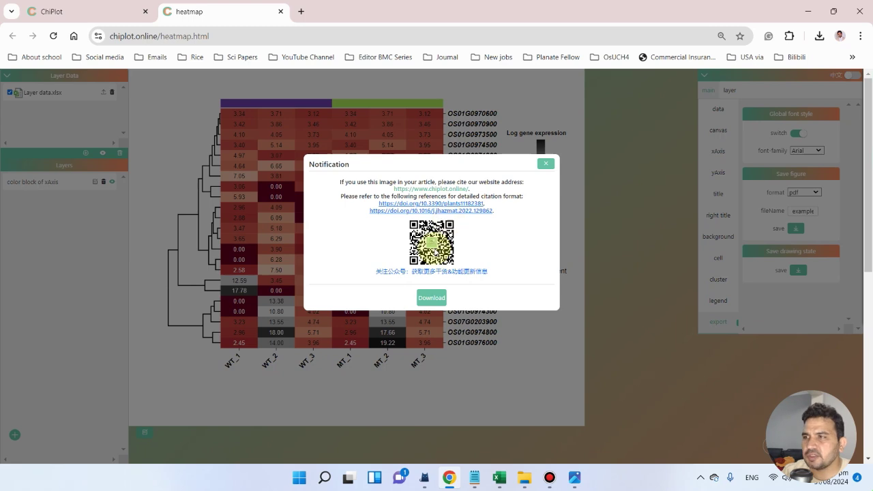
pyautogui.click(427, 300)
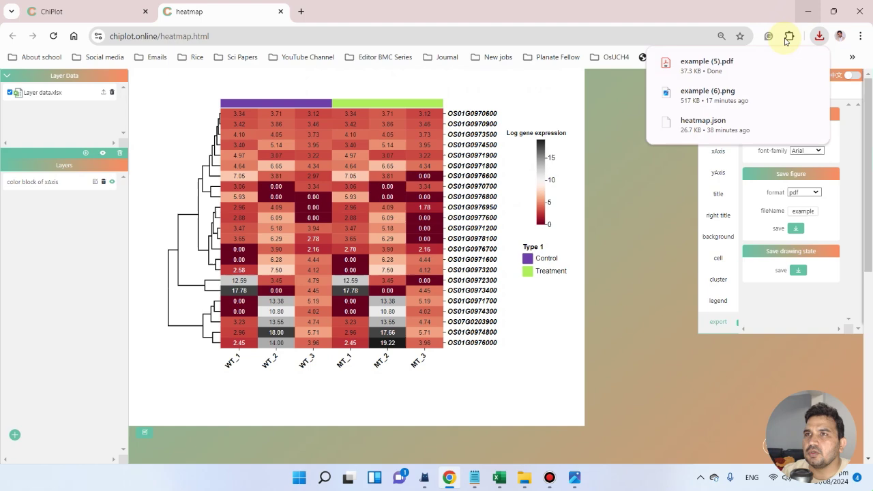
pyautogui.click(748, 66)
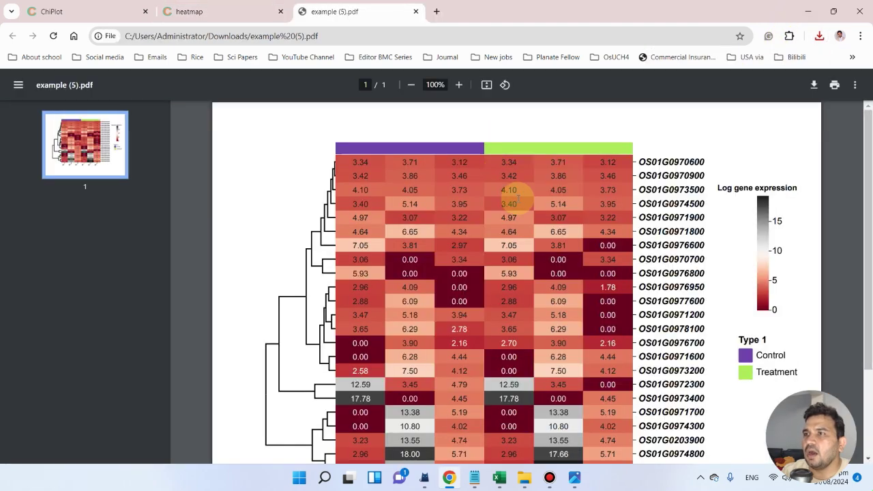
pyautogui.scroll(-2, 518, 194)
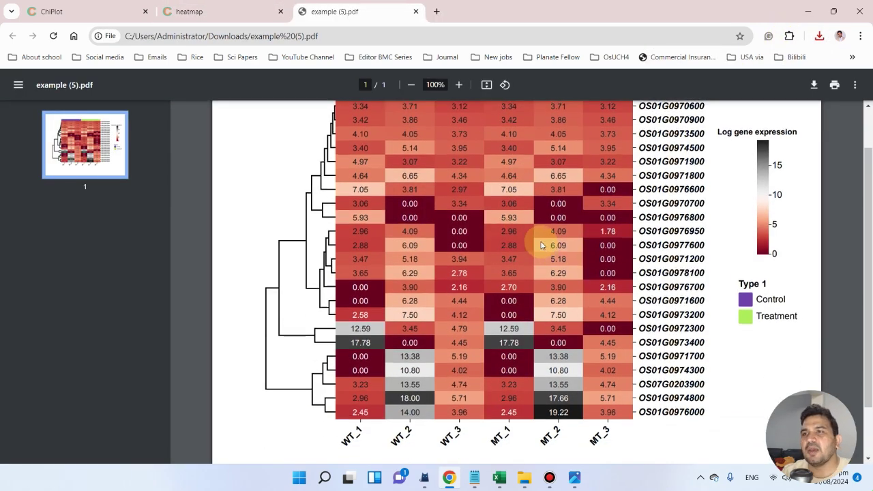